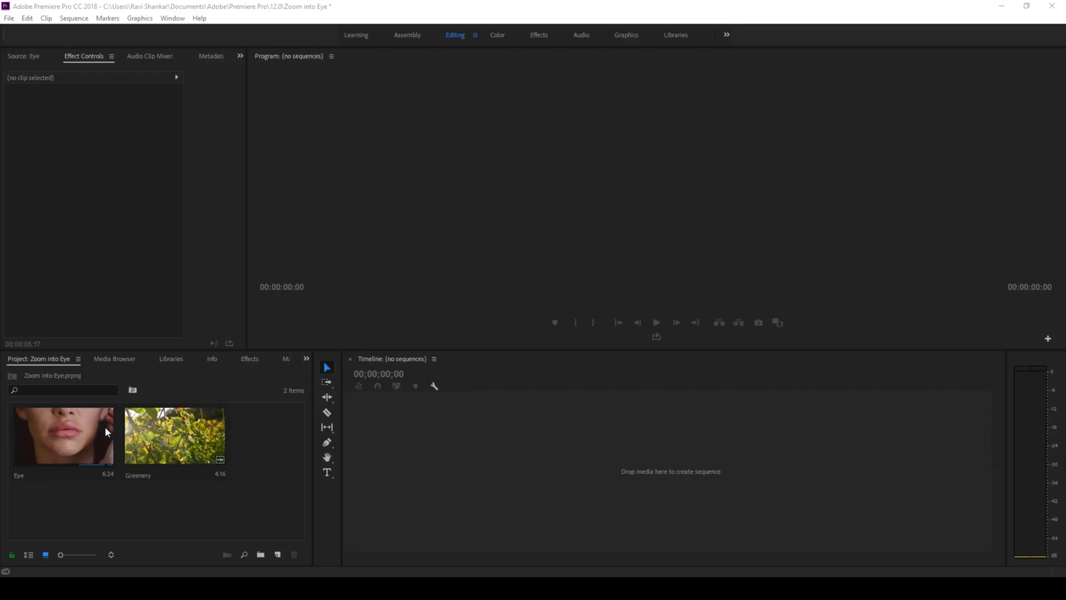
# Create a sequence from the Eye clip and play it to find the blink.
pyautogui.moveTo(73, 432); pyautogui.dragTo(405, 426)
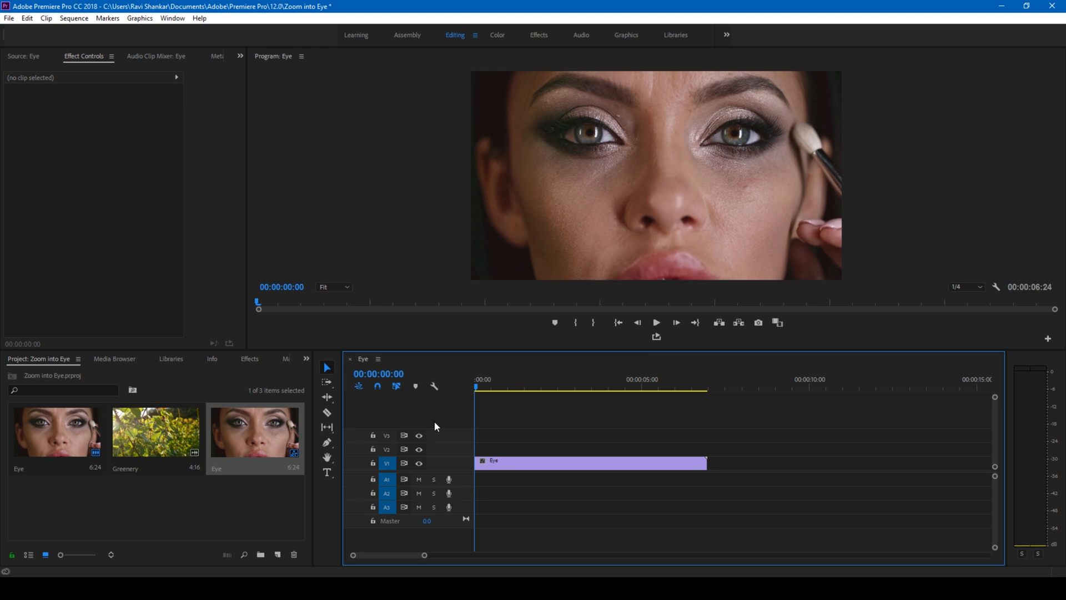
pyautogui.press('space')
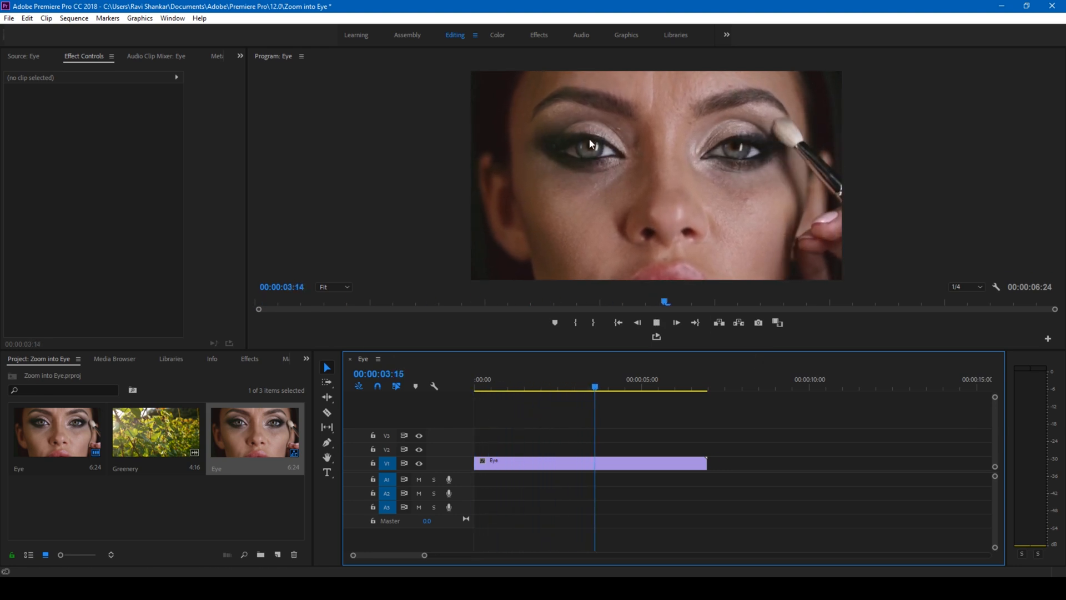
pyautogui.click(579, 387)
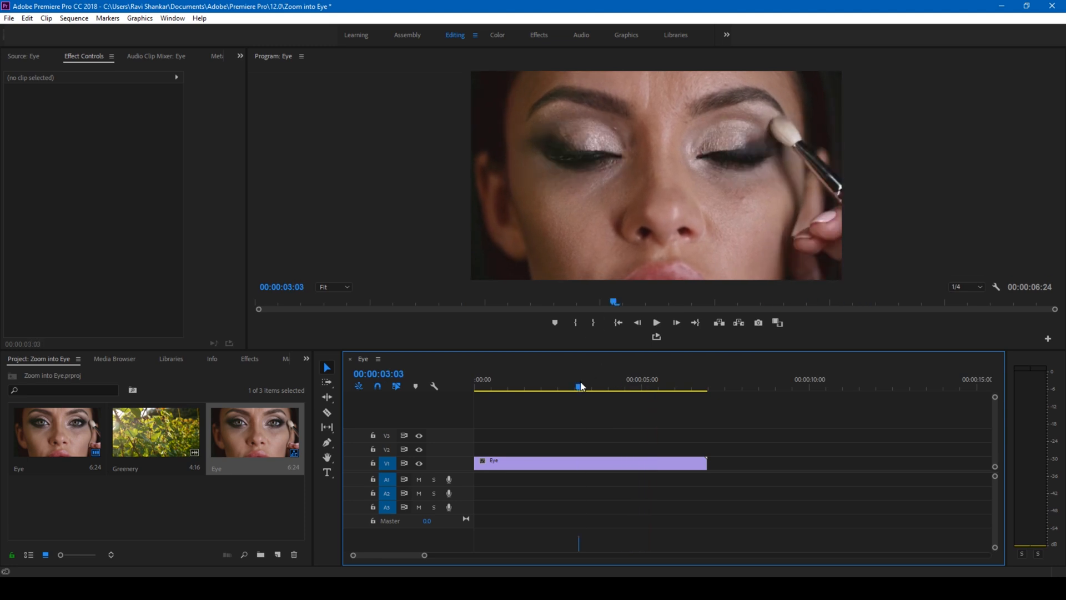
pyautogui.click(556, 387)
pyautogui.press('space')
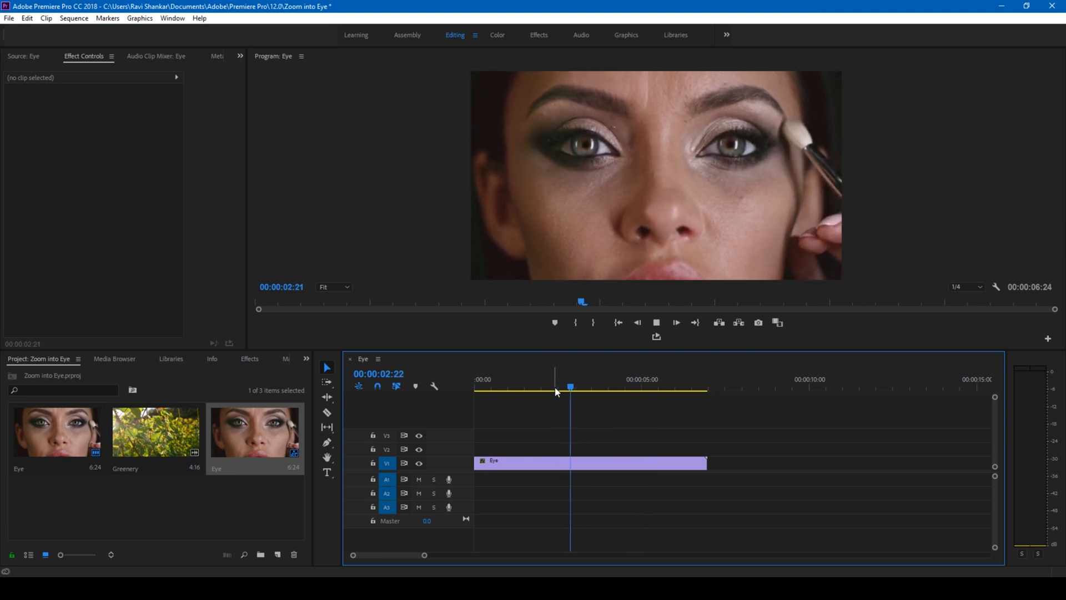
pyautogui.press('space')
# Scrub the playhead to the eyes-closed frame at 00:00:03:03.
pyautogui.moveTo(599, 388); pyautogui.dragTo(593, 386)
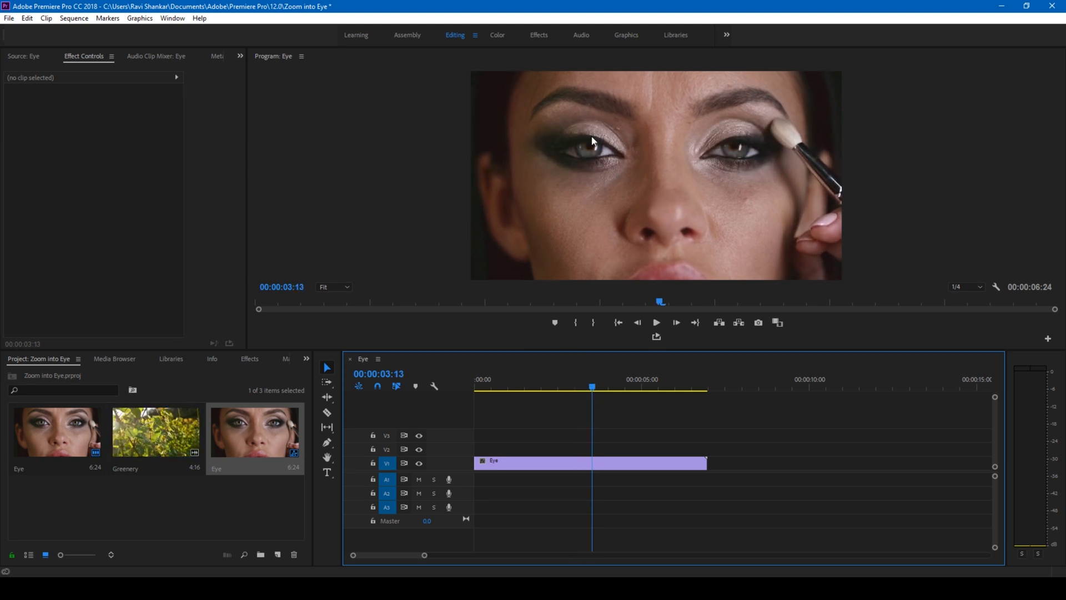
pyautogui.moveTo(594, 388)
pyautogui.mouseDown()
pyautogui.moveTo(545, 388)
pyautogui.moveTo(641, 388)
pyautogui.mouseUp()
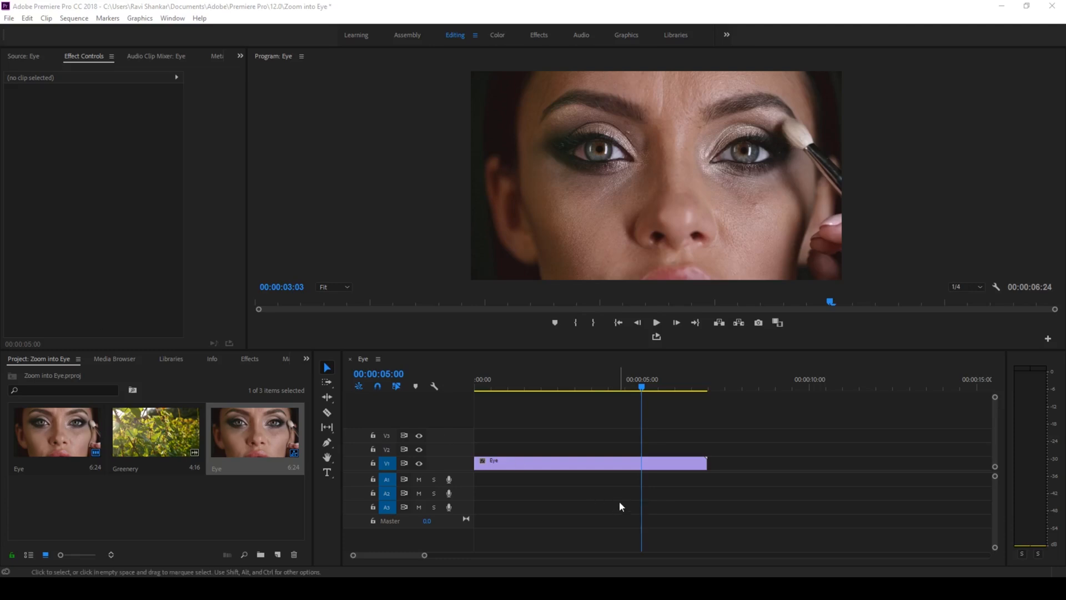
pyautogui.click(551, 388)
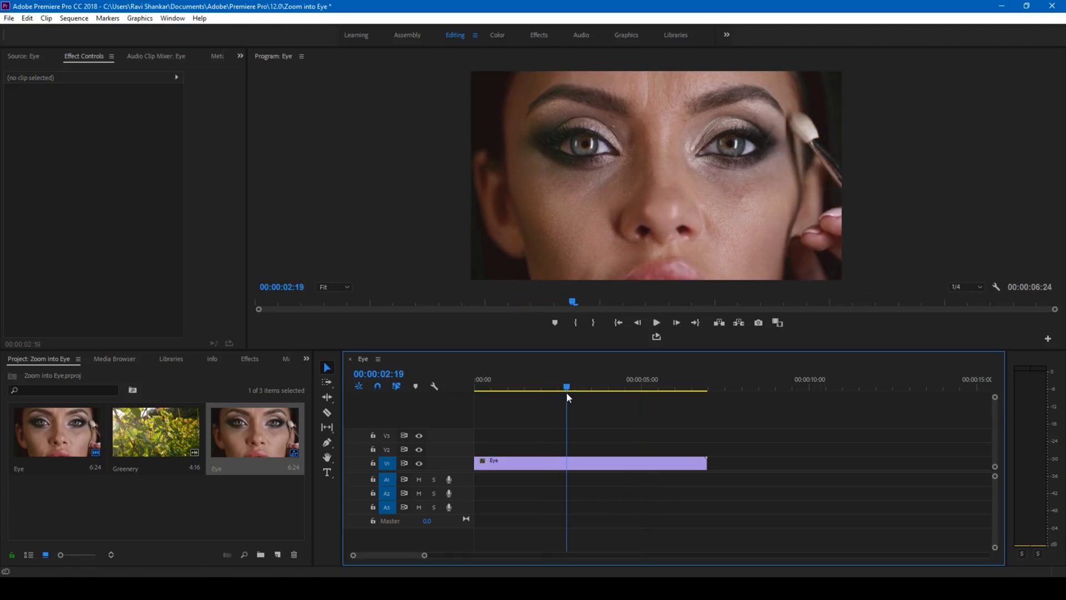
pyautogui.moveTo(551, 390); pyautogui.dragTo(581, 400)
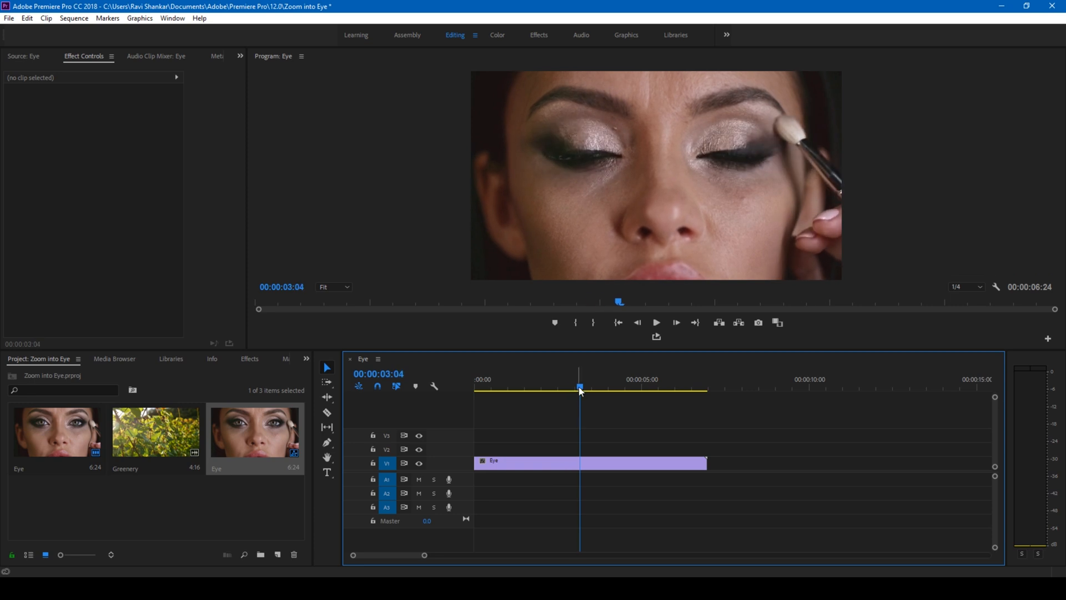
pyautogui.moveTo(580, 391); pyautogui.dragTo(581, 390)
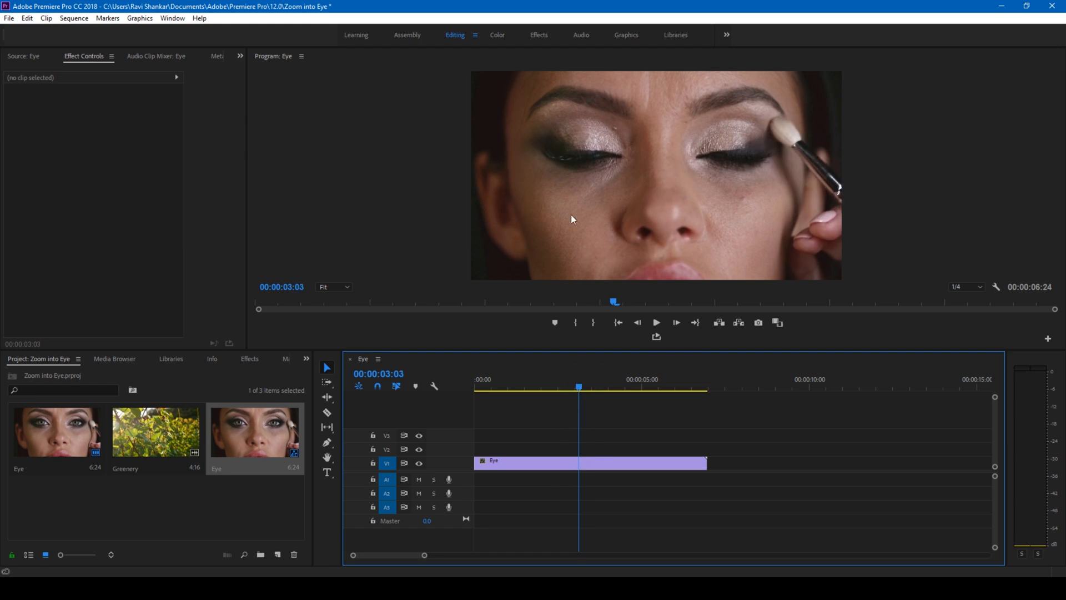
# Split the Eye clip at the blink with the Razor and move past five seconds.
pyautogui.click(580, 464)
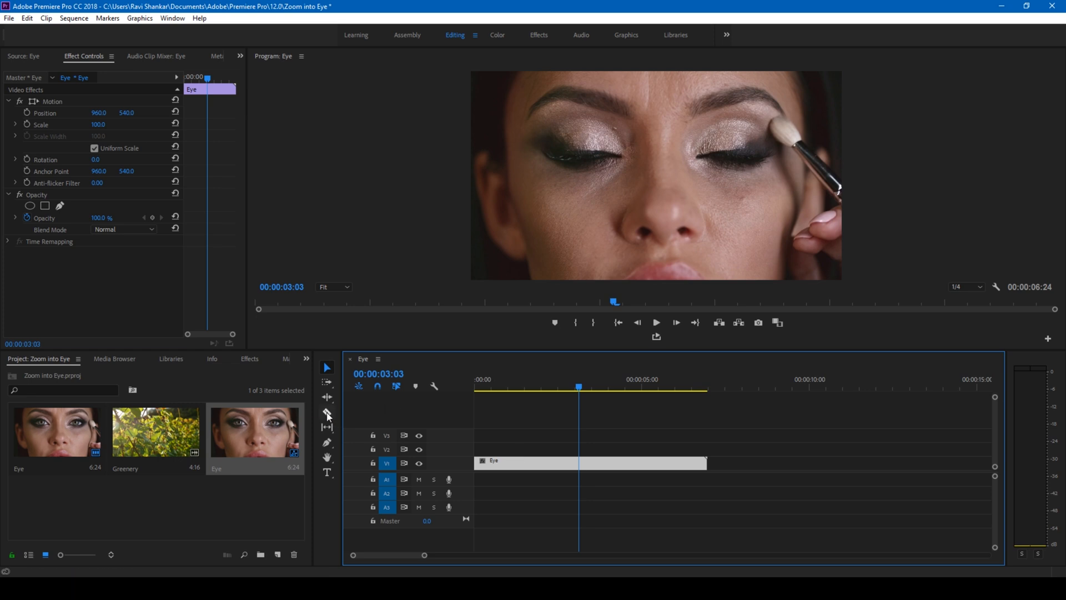
pyautogui.click(327, 414)
pyautogui.click(580, 464)
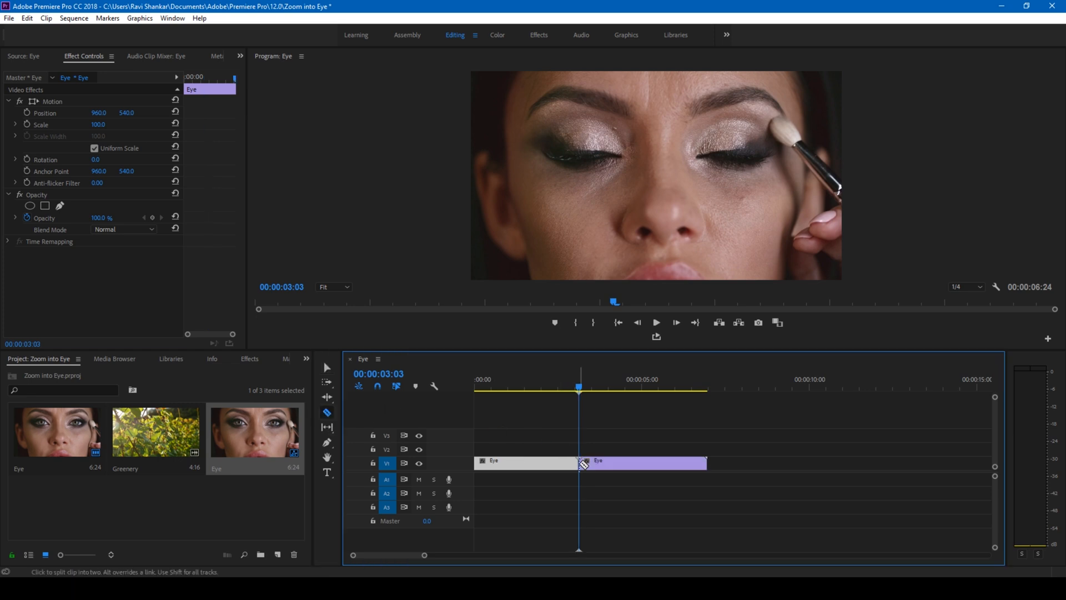
pyautogui.moveTo(581, 392); pyautogui.dragTo(615, 395)
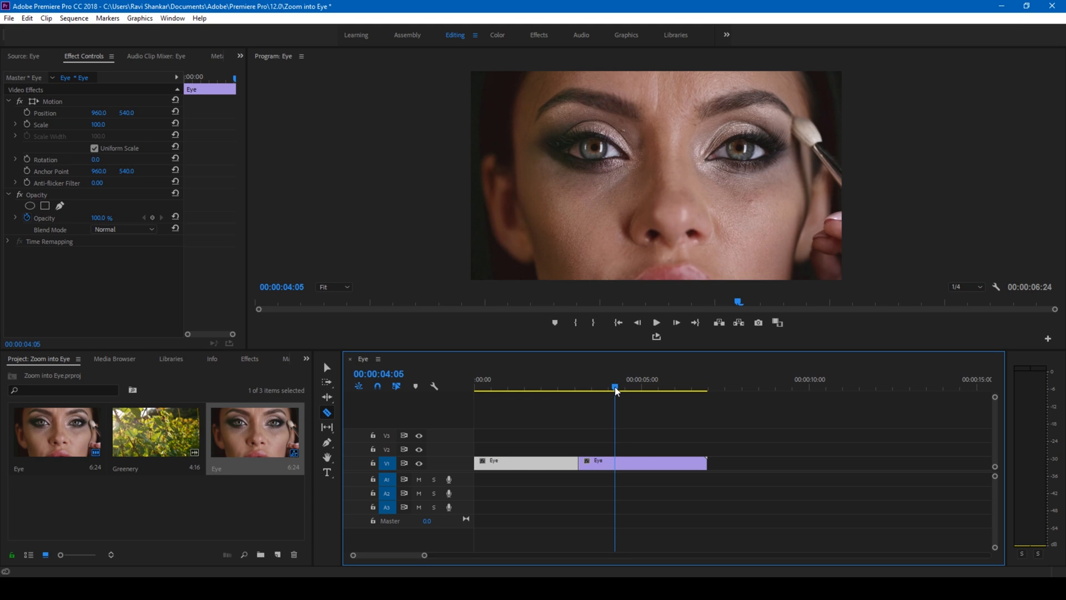
pyautogui.moveTo(616, 391); pyautogui.dragTo(647, 394)
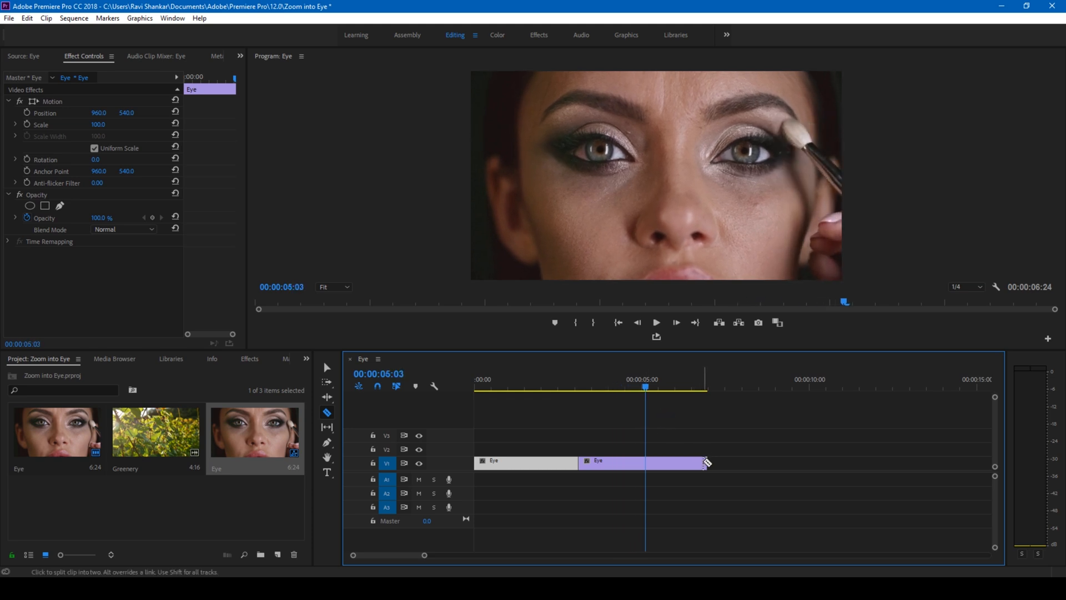
# Trim the second part to end at 00:00:05:03 and select it.
pyautogui.press('v')
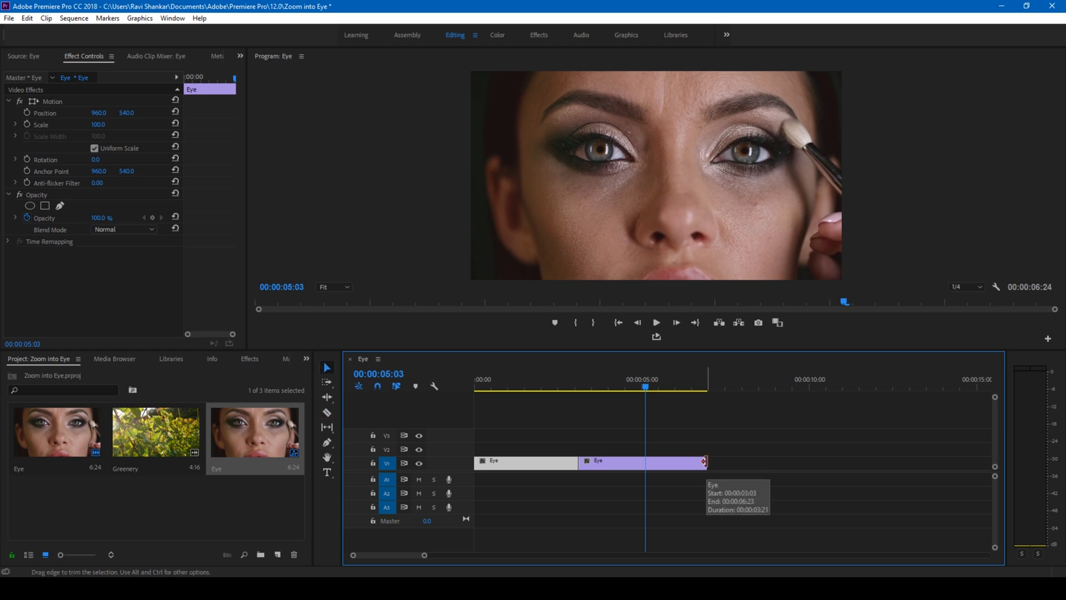
pyautogui.moveTo(708, 462); pyautogui.dragTo(646, 462)
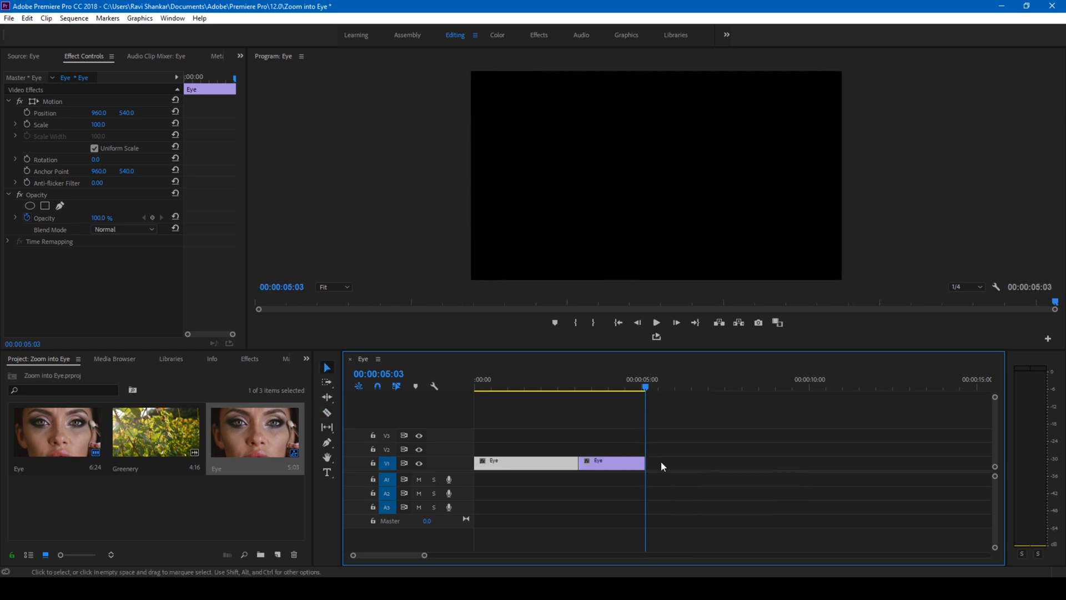
pyautogui.click(582, 388)
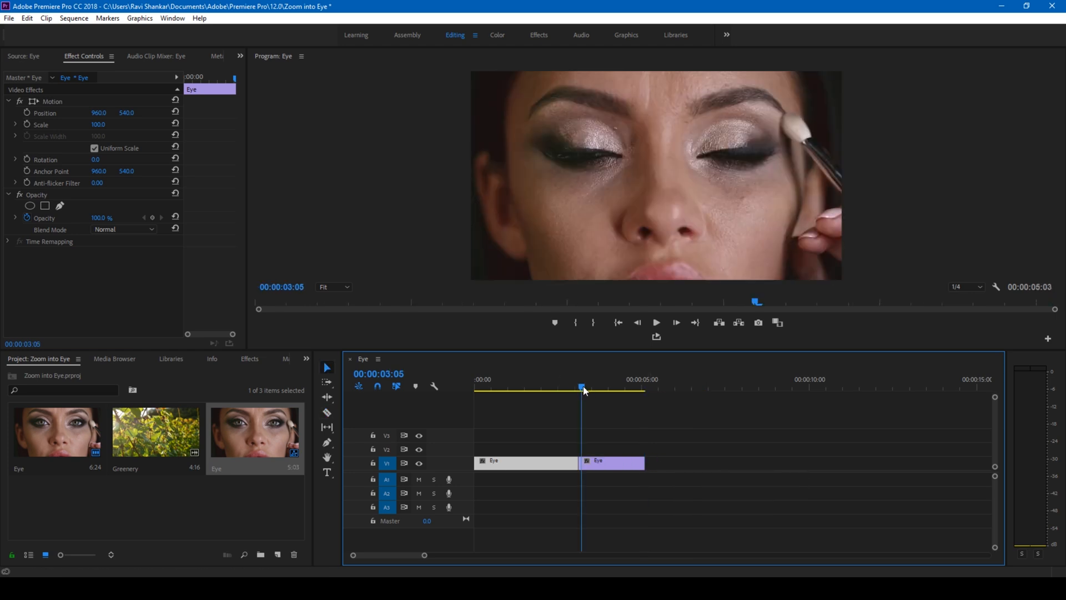
pyautogui.moveTo(583, 390); pyautogui.dragTo(643, 402)
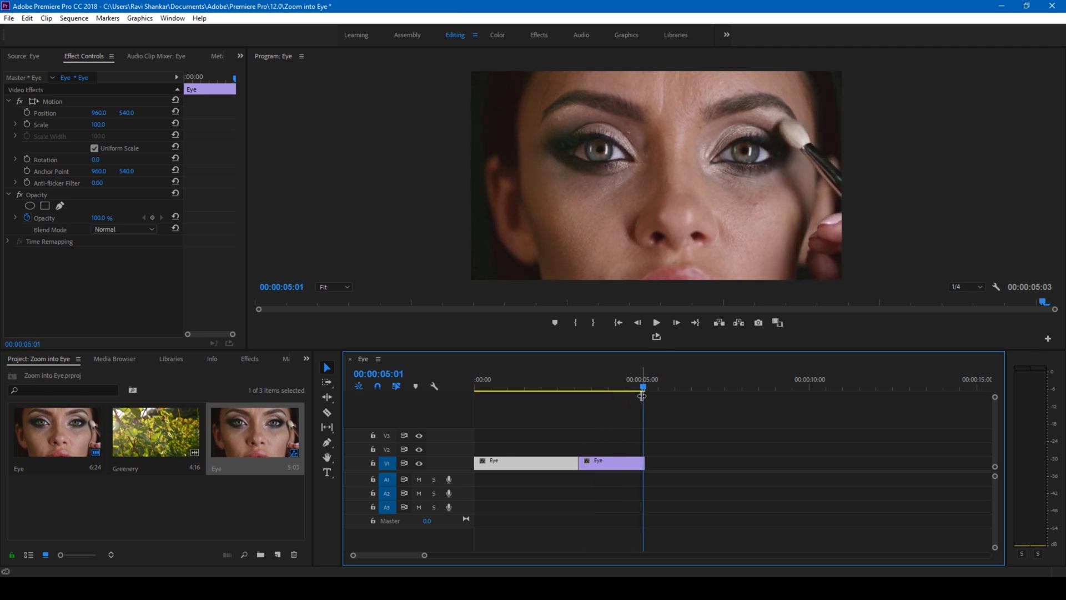
pyautogui.press('Right')
pyautogui.press('Right')
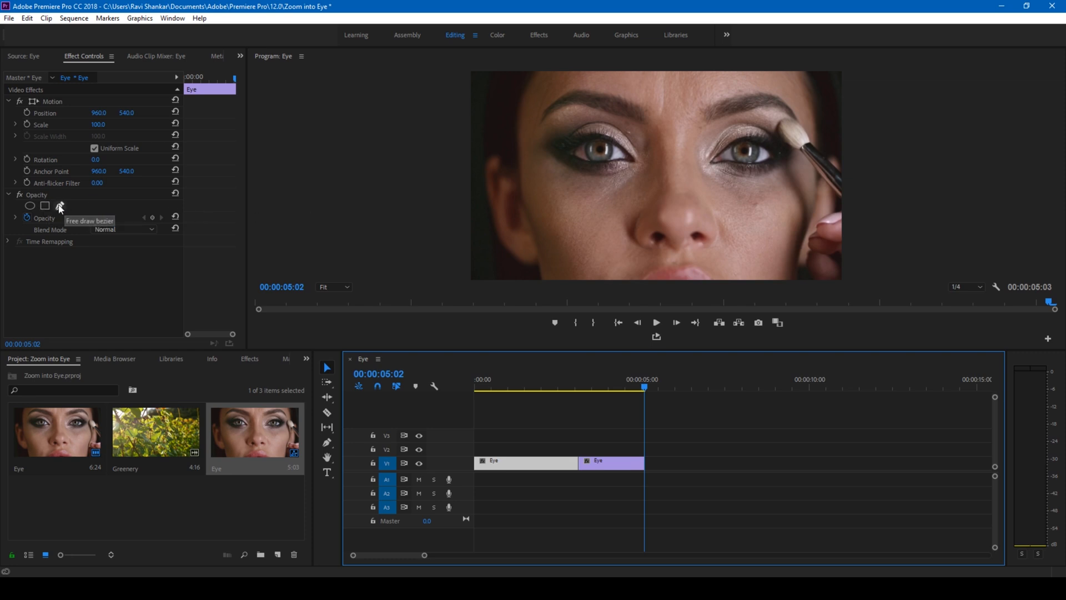
pyautogui.click(627, 466)
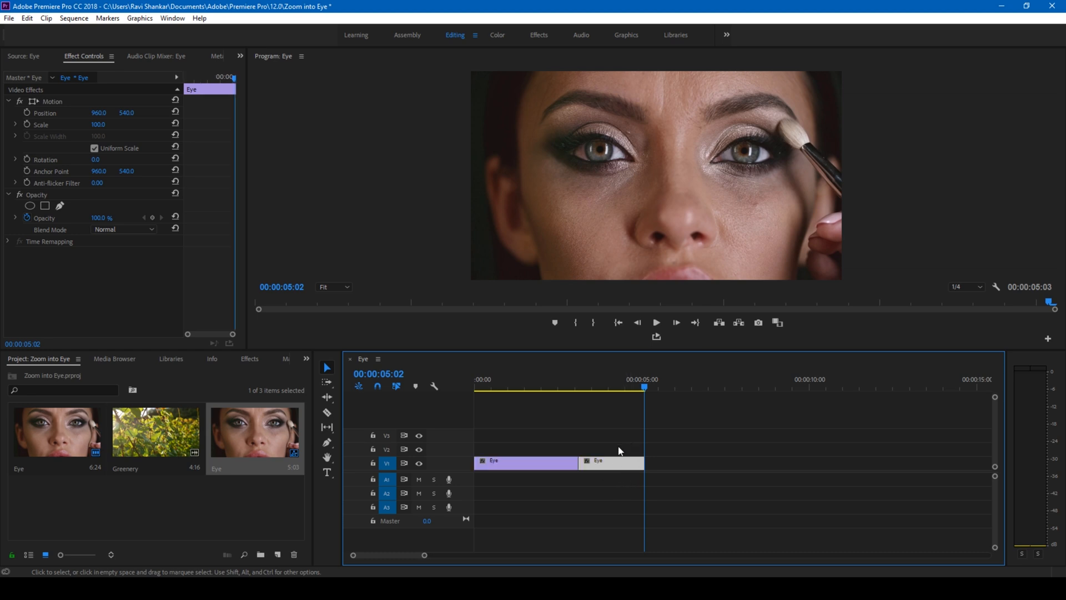
# Start a free-drawn opacity mask at the eye corner with the monitor at 100%.
pyautogui.click(59, 207)
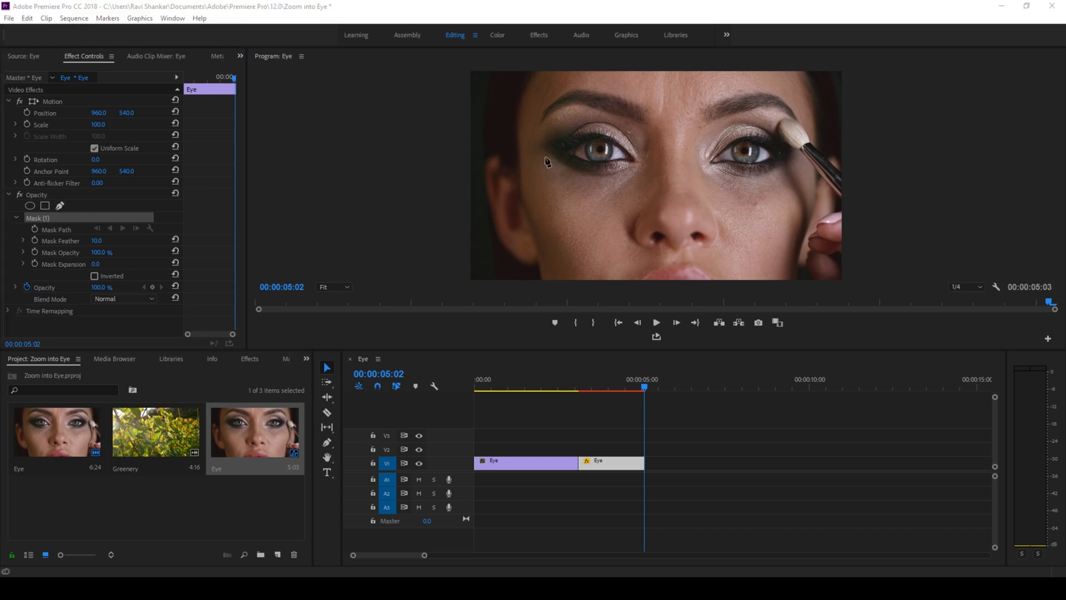
pyautogui.click(631, 159)
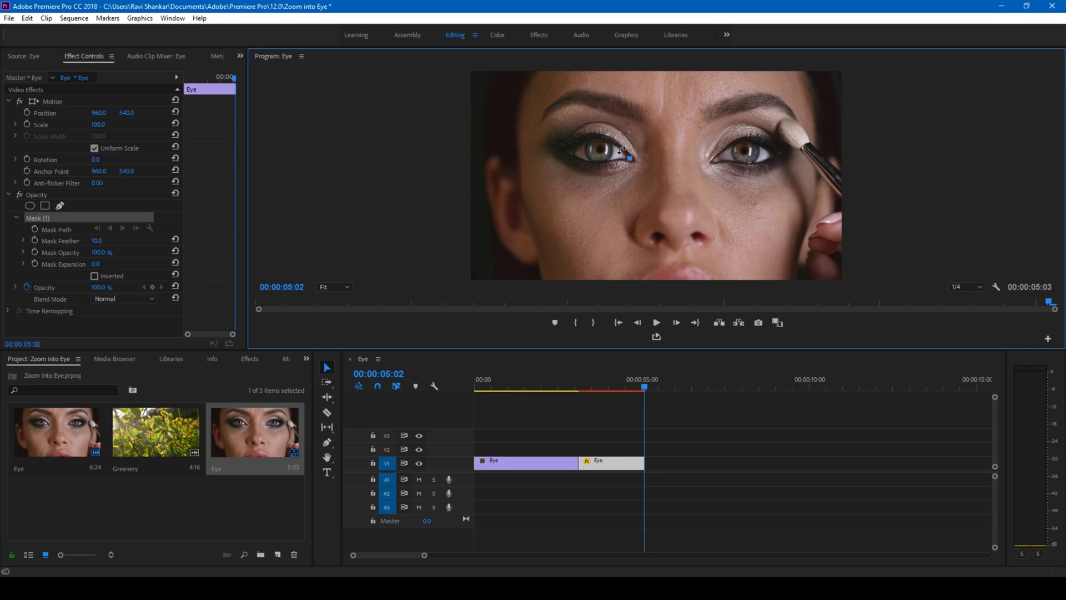
pyautogui.click(617, 148)
pyautogui.click(333, 286)
pyautogui.click(327, 367)
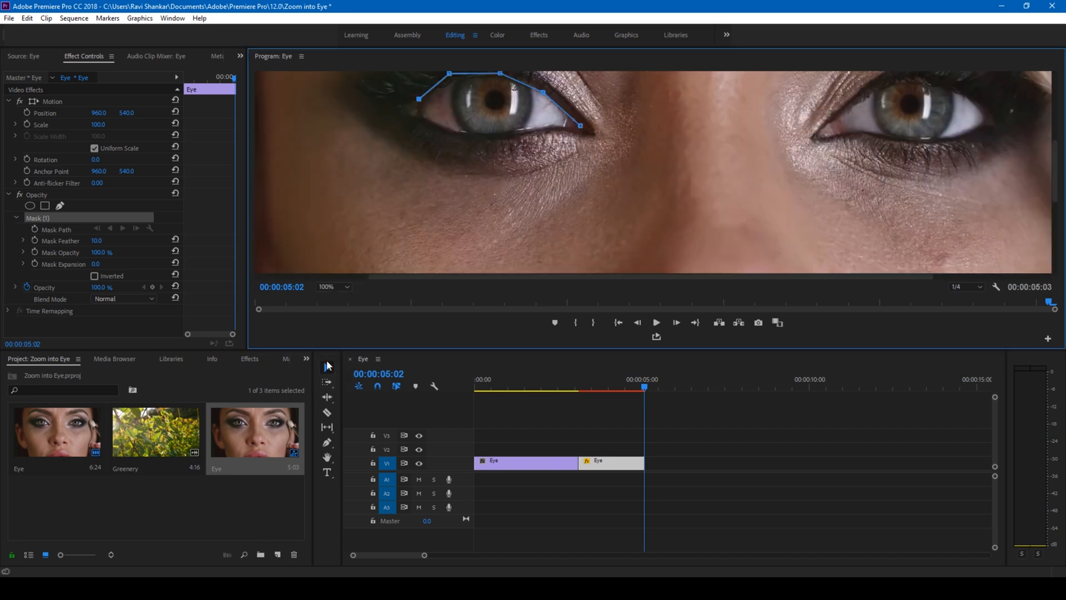
# Trace points around the eye and close the mask outline.
pyautogui.click(403, 110)
pyautogui.click(428, 125)
pyautogui.click(469, 137)
pyautogui.click(517, 135)
pyautogui.click(547, 131)
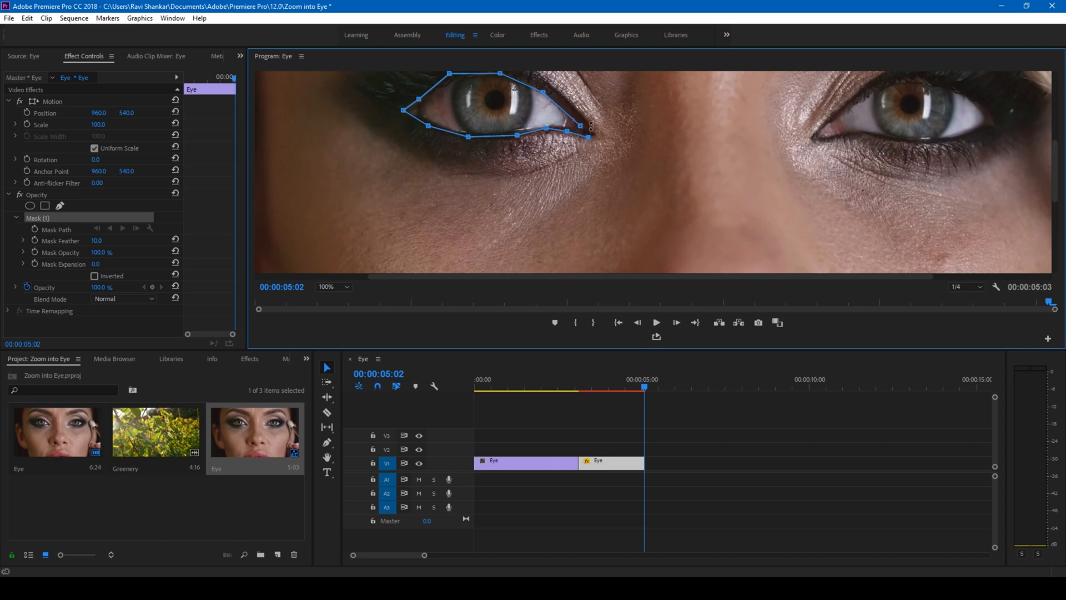
pyautogui.click(585, 133)
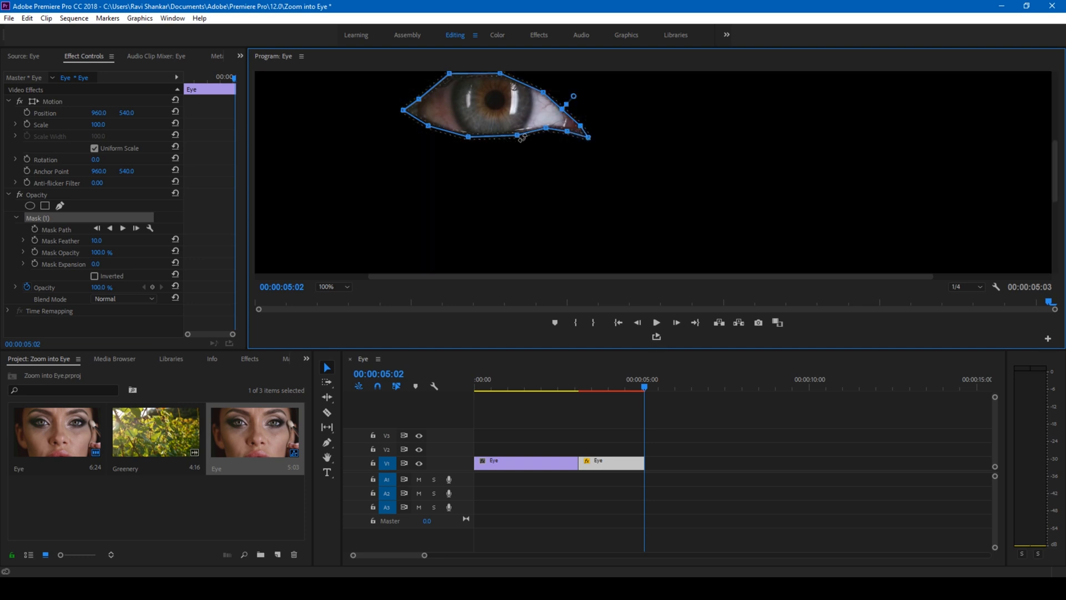
# Invert the mask, enable Mask Path keyframes and reshape it on earlier frames.
pyautogui.click(95, 277)
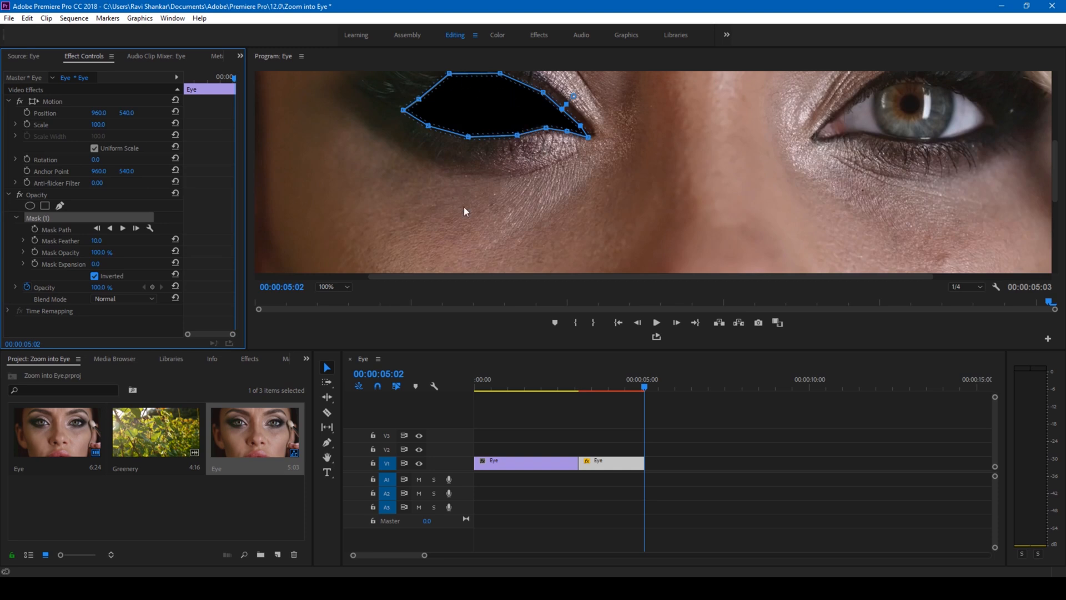
pyautogui.click(34, 229)
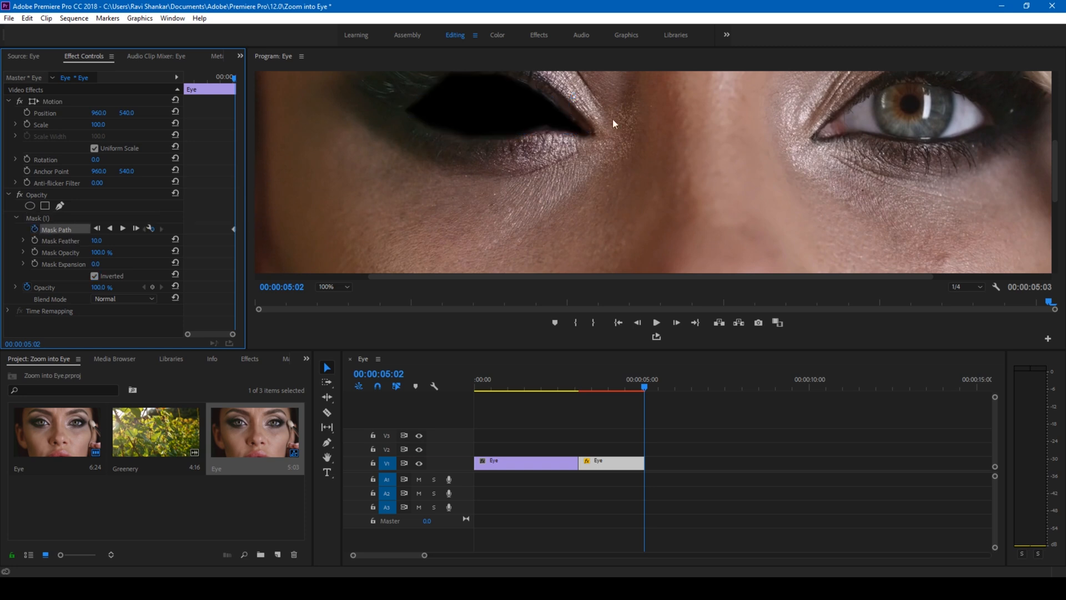
pyautogui.click(41, 220)
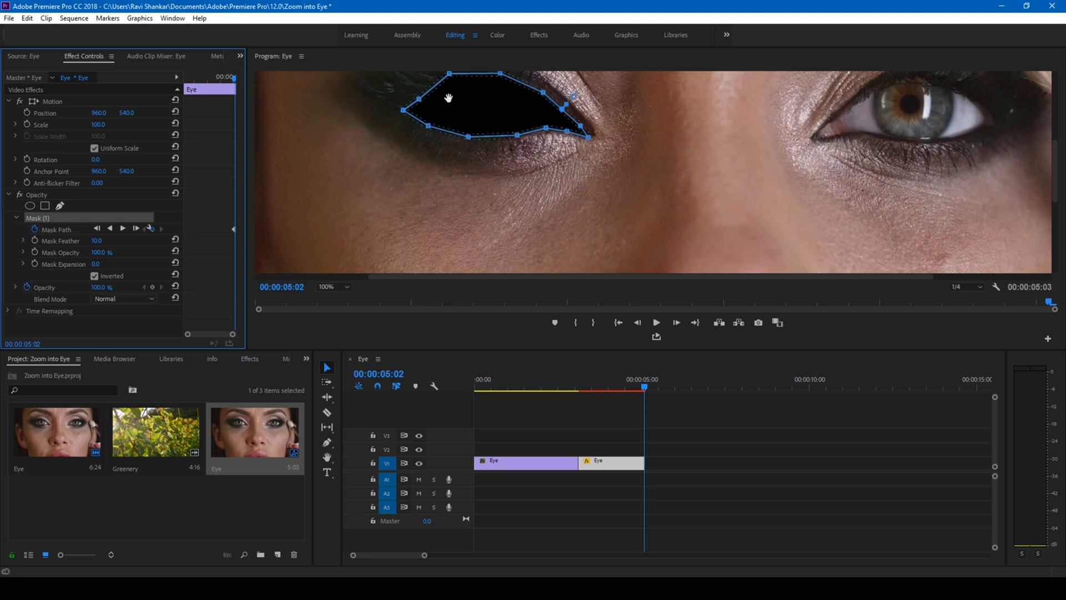
pyautogui.press('Left')
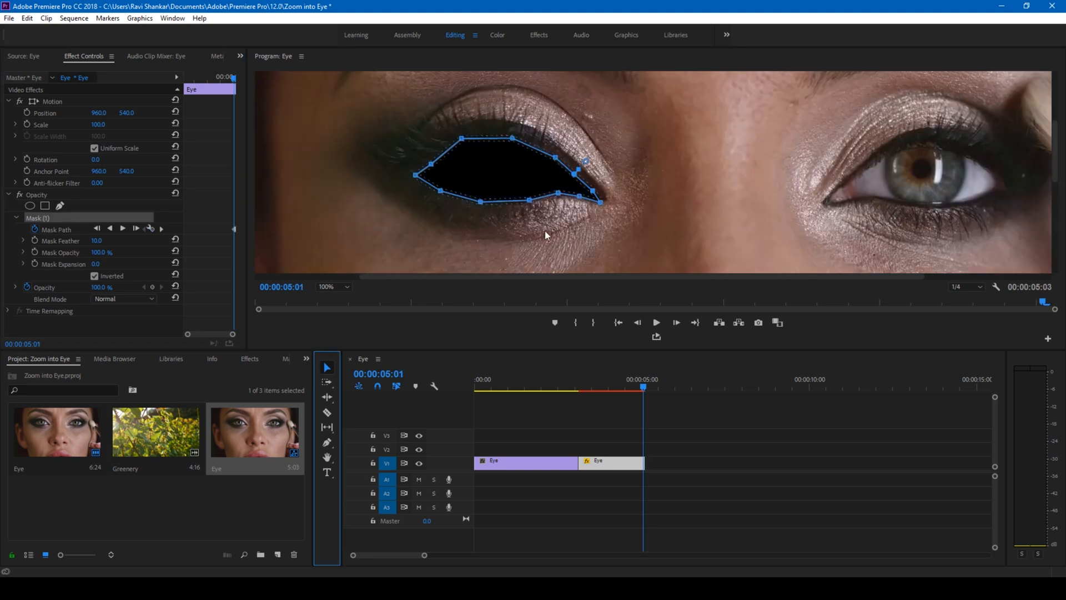
pyautogui.click(640, 322)
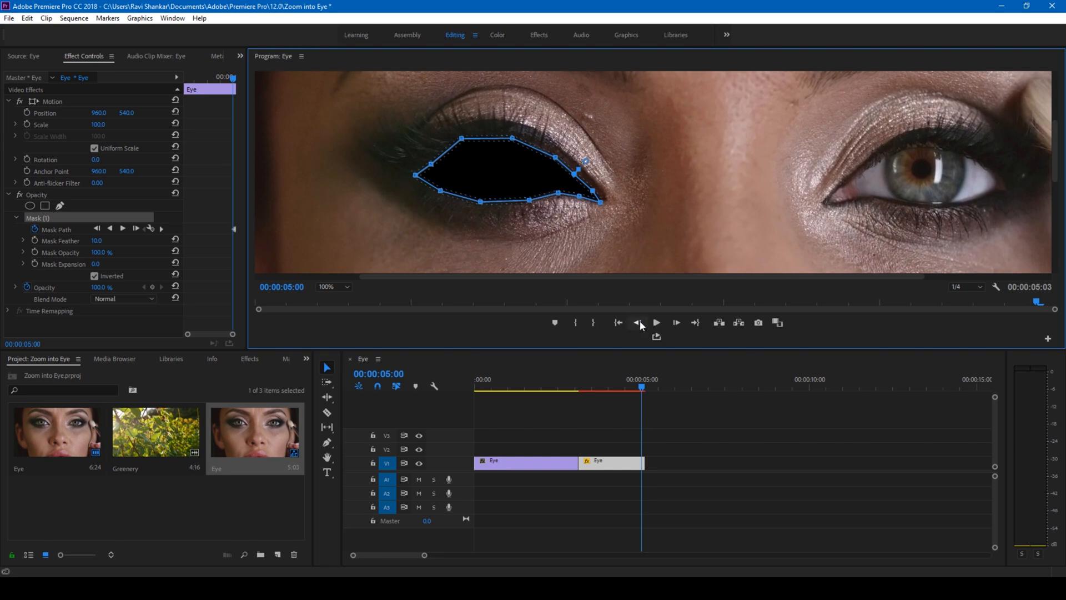
pyautogui.click(639, 322)
pyautogui.click(638, 322)
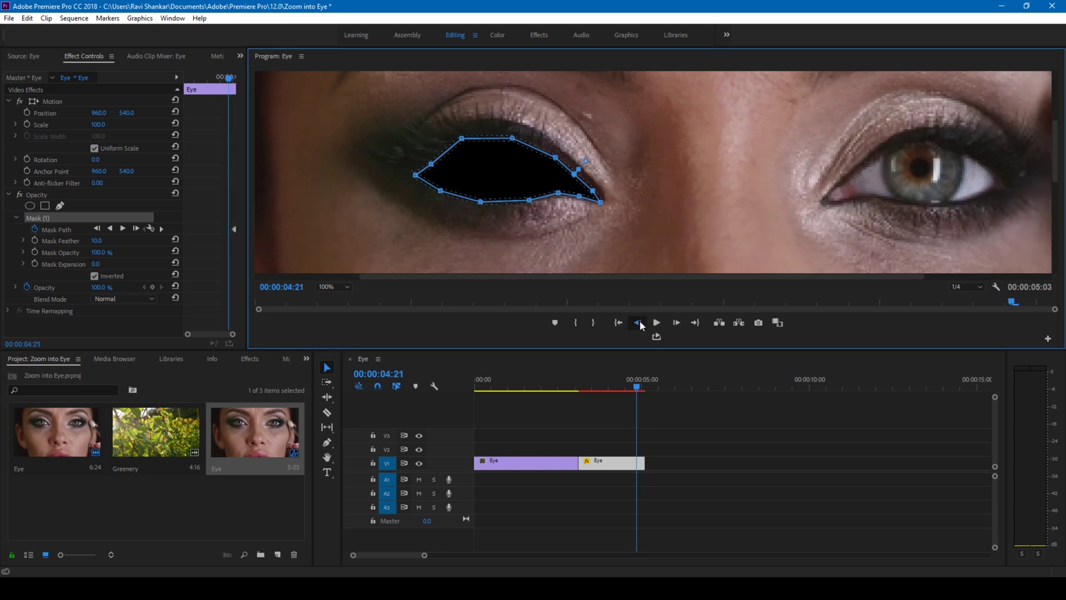
pyautogui.click(552, 156)
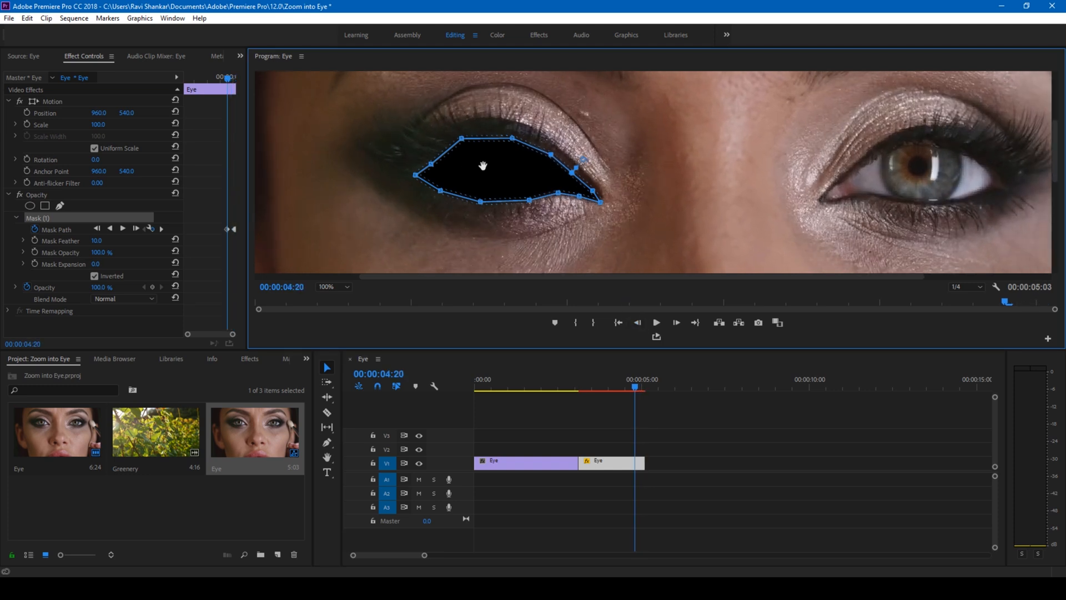
pyautogui.moveTo(432, 165); pyautogui.dragTo(424, 161)
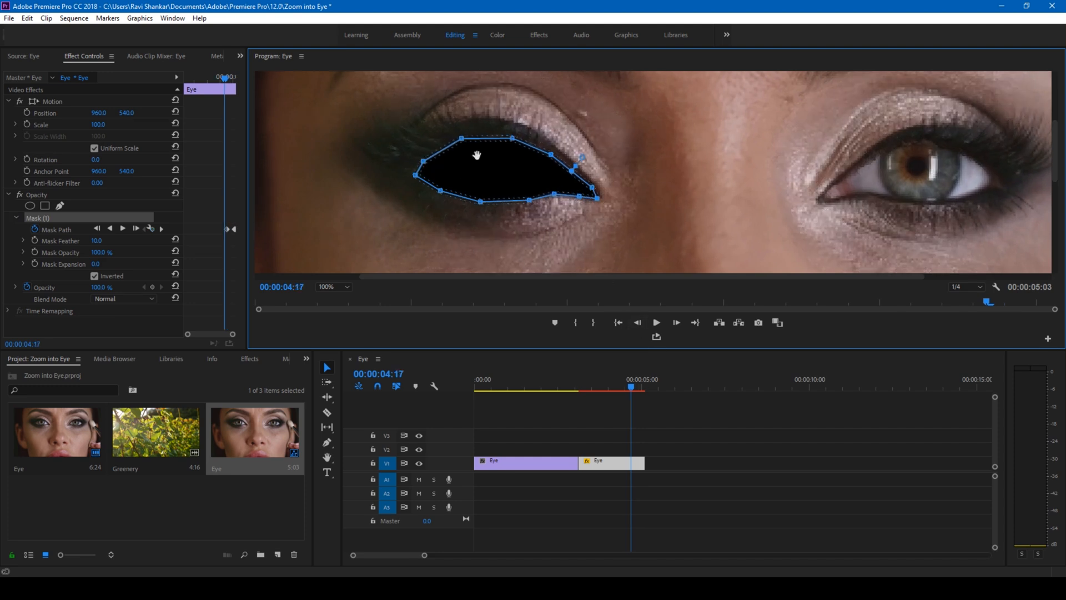
# Step back frame by frame to 3:08, nudging mask points onto the eyelid.
pyautogui.press('Left')
pyautogui.press('Left')
pyautogui.press('Left')
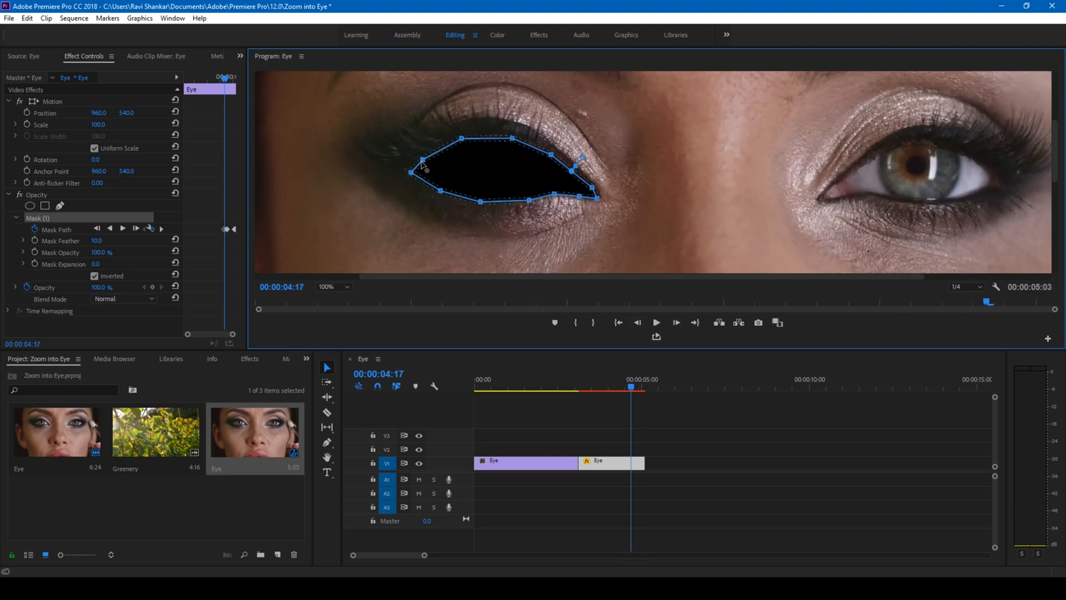
pyautogui.moveTo(461, 139); pyautogui.dragTo(505, 138)
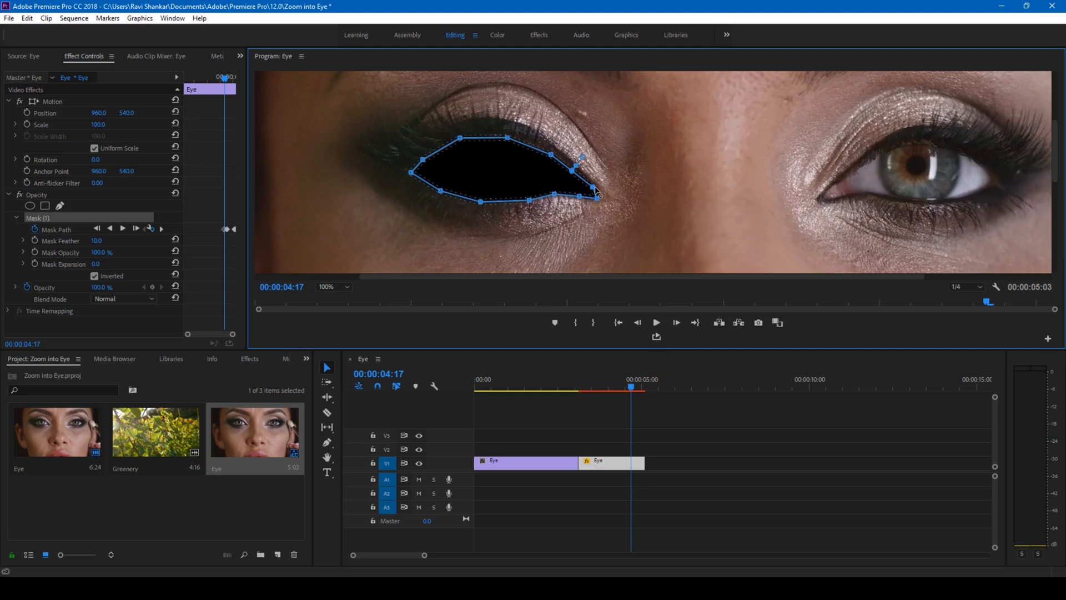
pyautogui.click(637, 322)
pyautogui.click(637, 322)
pyautogui.click(637, 322)
pyautogui.click(637, 323)
pyautogui.press('Left')
pyautogui.press('Left')
pyautogui.press('Left')
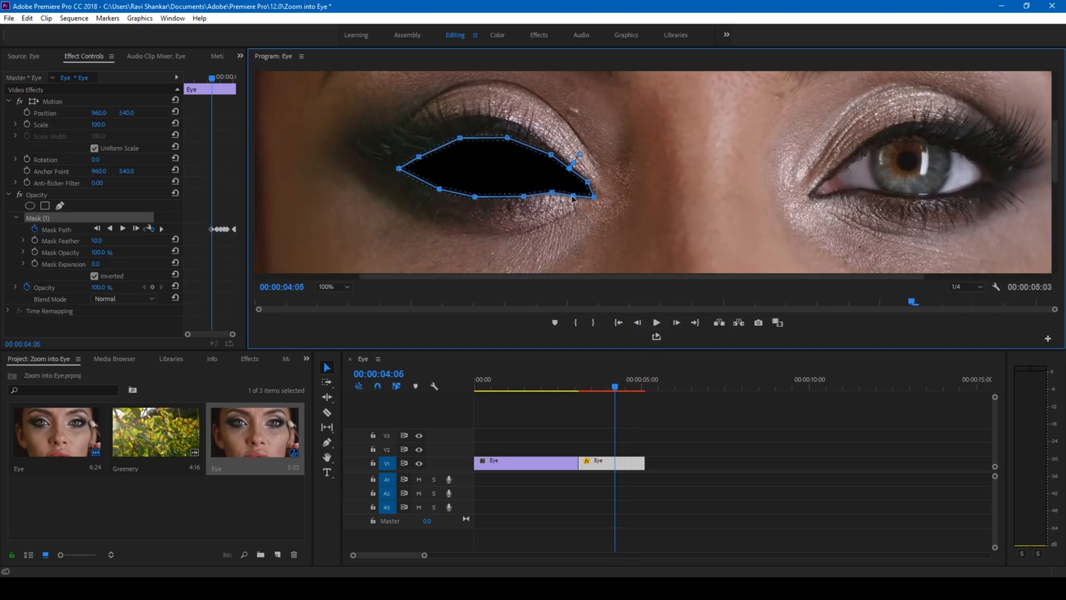
pyautogui.press('Left')
pyautogui.press('Left')
pyautogui.press('Left')
pyautogui.press('Left')
pyautogui.press('Left')
pyautogui.press('Left')
pyautogui.press('Left')
pyautogui.press('Left')
pyautogui.press('Left')
pyautogui.press('Left')
pyautogui.press('Left')
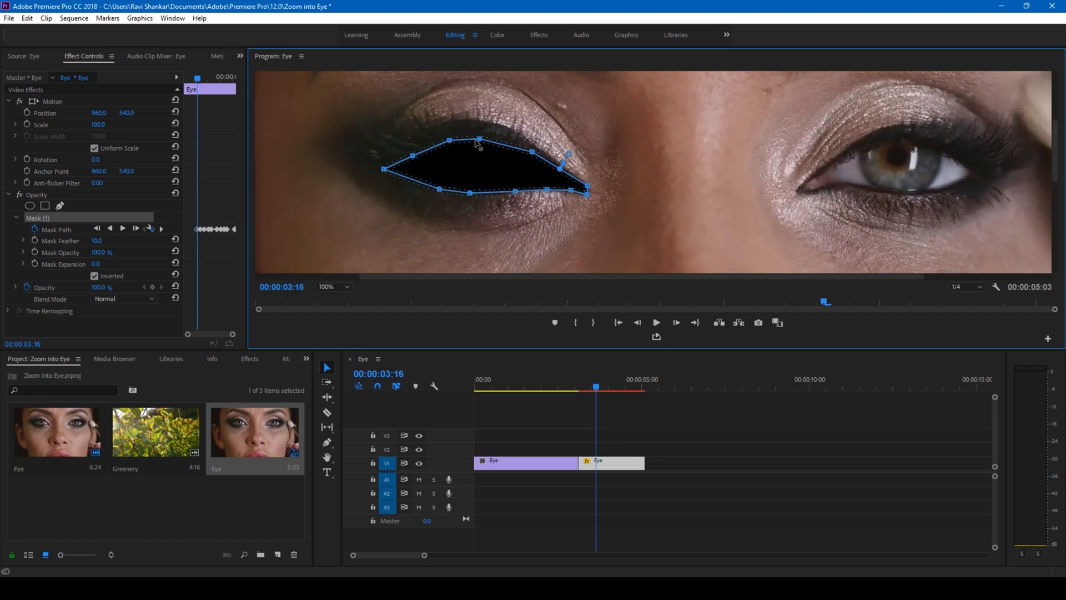
pyautogui.press('Left')
pyautogui.press('Left')
pyautogui.press('Left')
pyautogui.press('Left')
pyautogui.press('Left')
pyautogui.press('Left')
pyautogui.press('Left')
pyautogui.press('Left')
pyautogui.press('Left')
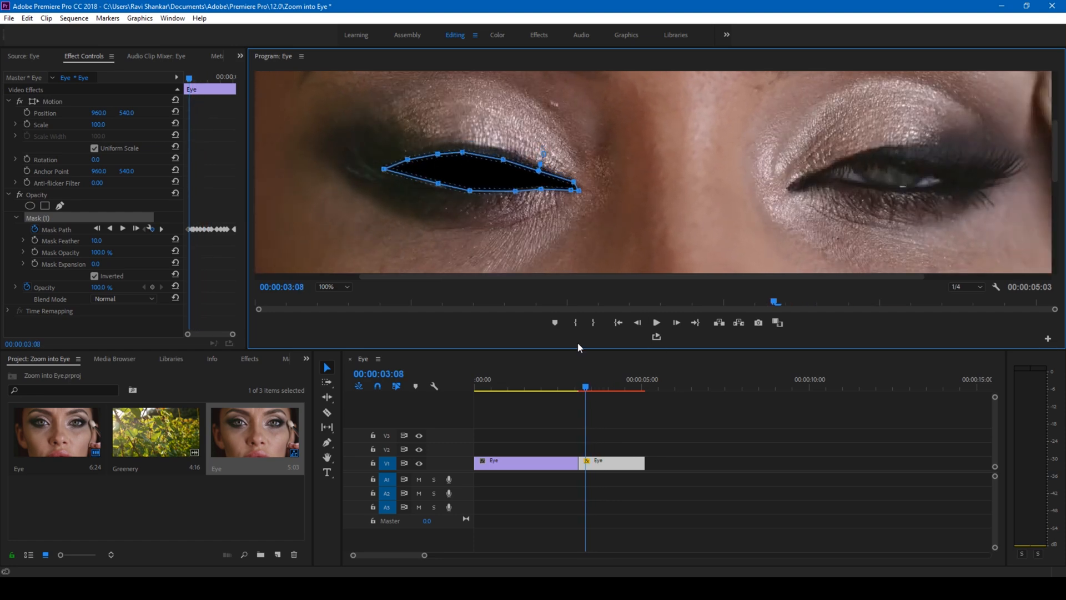
pyautogui.press('Left')
pyautogui.press('Left')
pyautogui.press('Left')
pyautogui.press('Left')
pyautogui.press('Left')
pyautogui.press('Left')
pyautogui.press('Left')
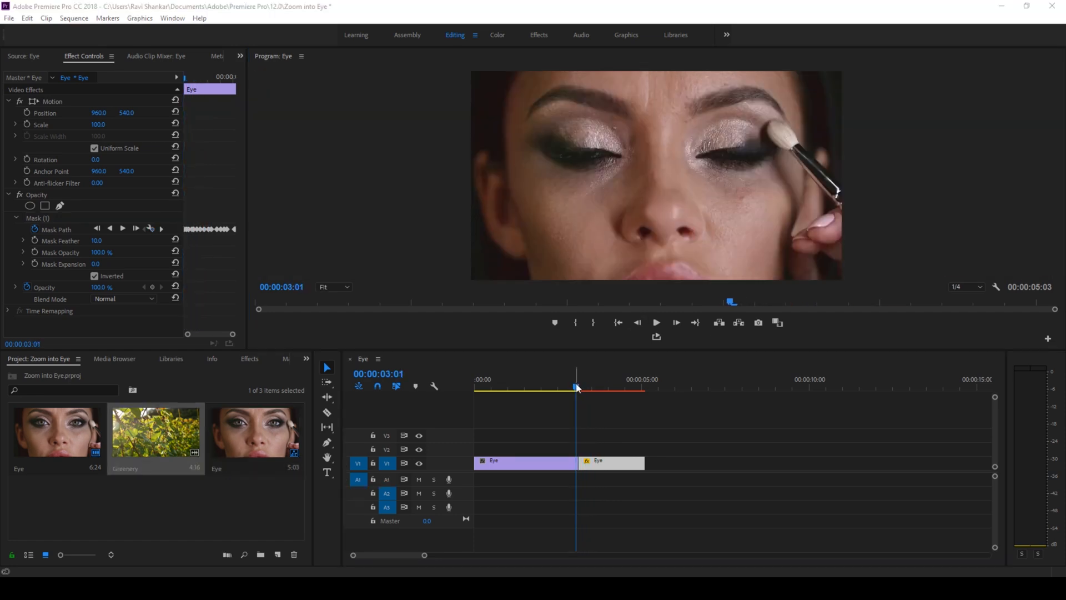
# Review the mask tracking and show its outline at 100% magnification.
pyautogui.moveTo(575, 388)
pyautogui.mouseDown()
pyautogui.moveTo(633, 390)
pyautogui.moveTo(573, 392)
pyautogui.moveTo(621, 396)
pyautogui.moveTo(600, 396)
pyautogui.mouseUp()
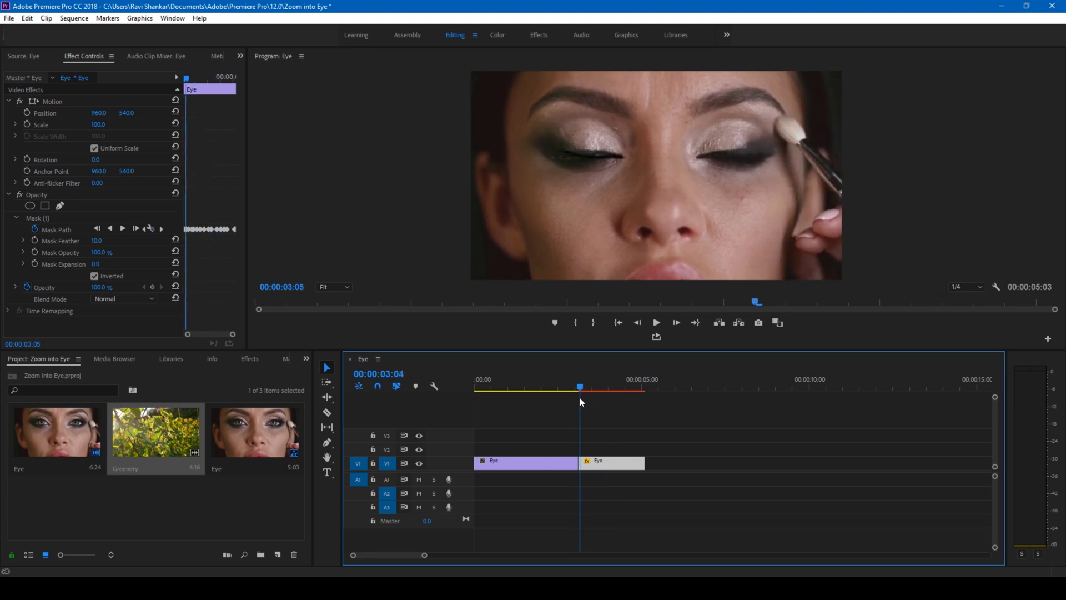
pyautogui.moveTo(581, 398)
pyautogui.mouseDown()
pyautogui.moveTo(605, 399)
pyautogui.moveTo(588, 401)
pyautogui.mouseUp()
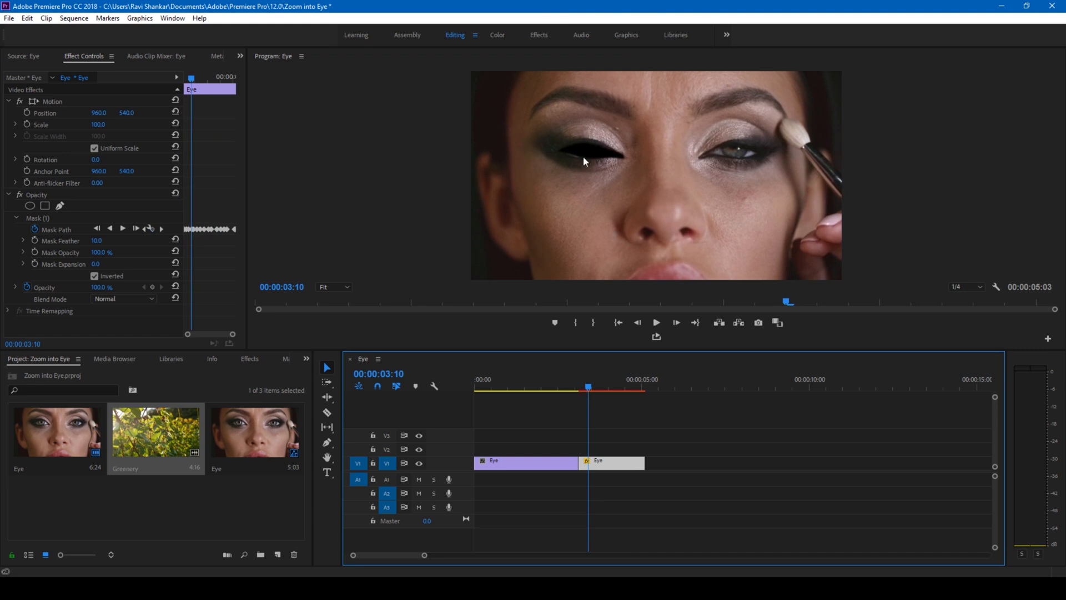
pyautogui.click(346, 288)
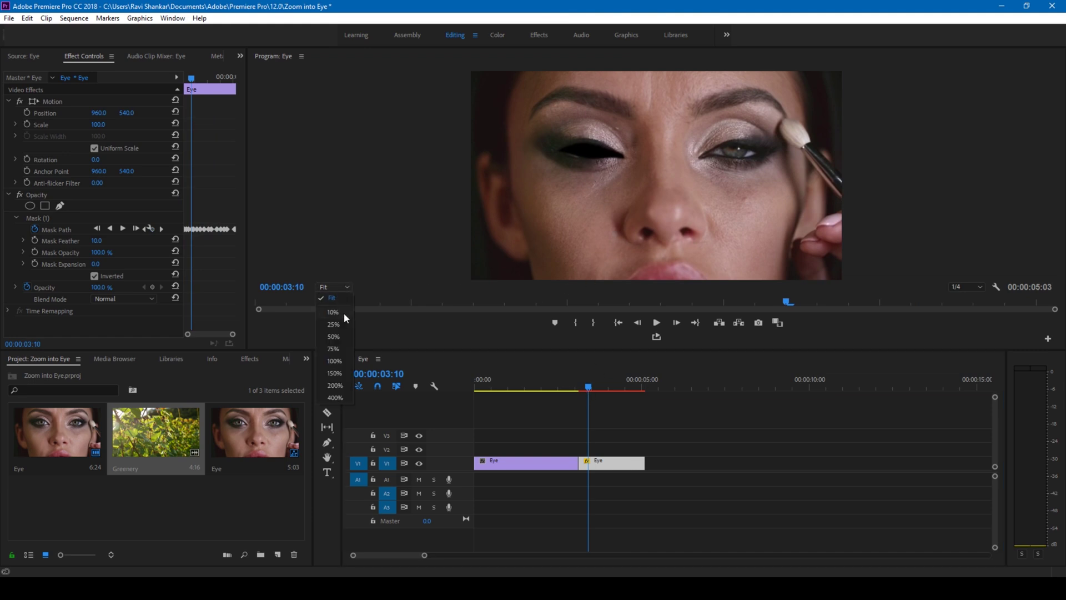
pyautogui.click(335, 360)
pyautogui.click(610, 437)
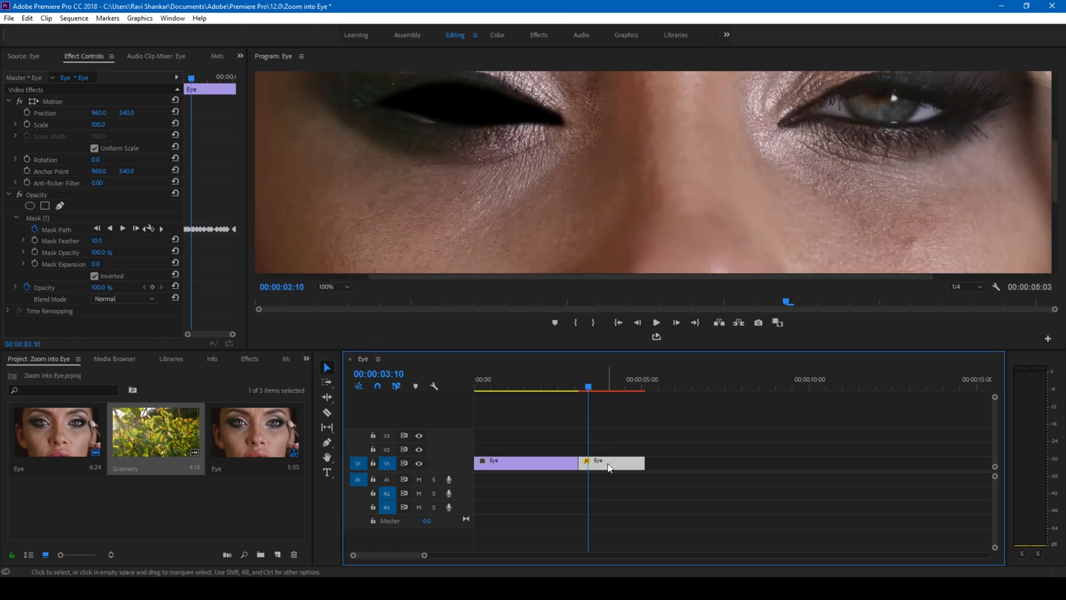
pyautogui.click(44, 220)
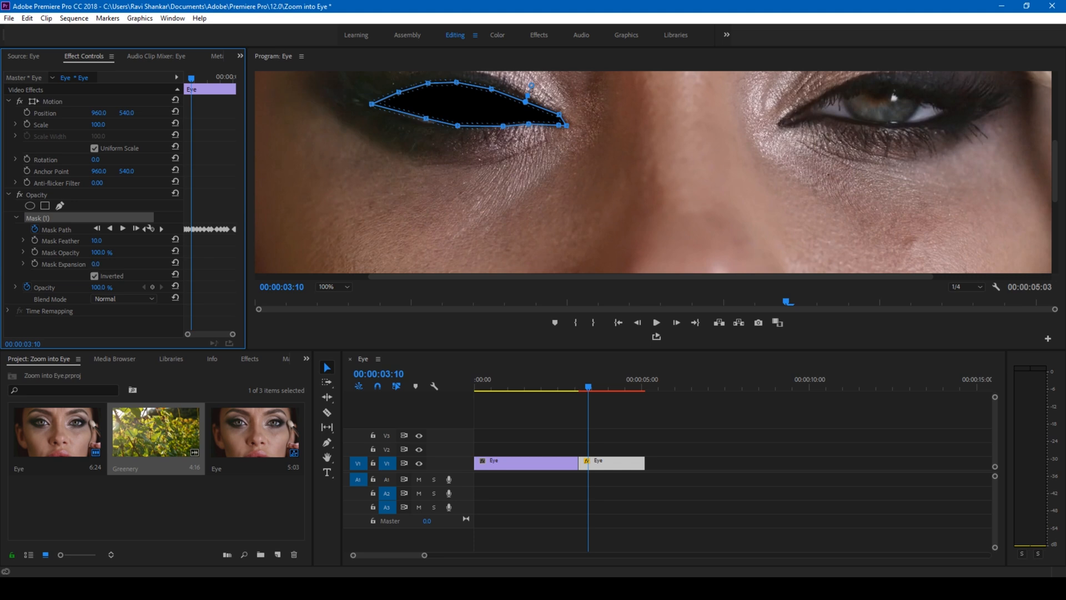
# Set Mask Expansion to 3.0 and Mask Feather to 20.0, then fit the viewer.
pyautogui.click(104, 263)
pyautogui.write('3')
pyautogui.press('Return')
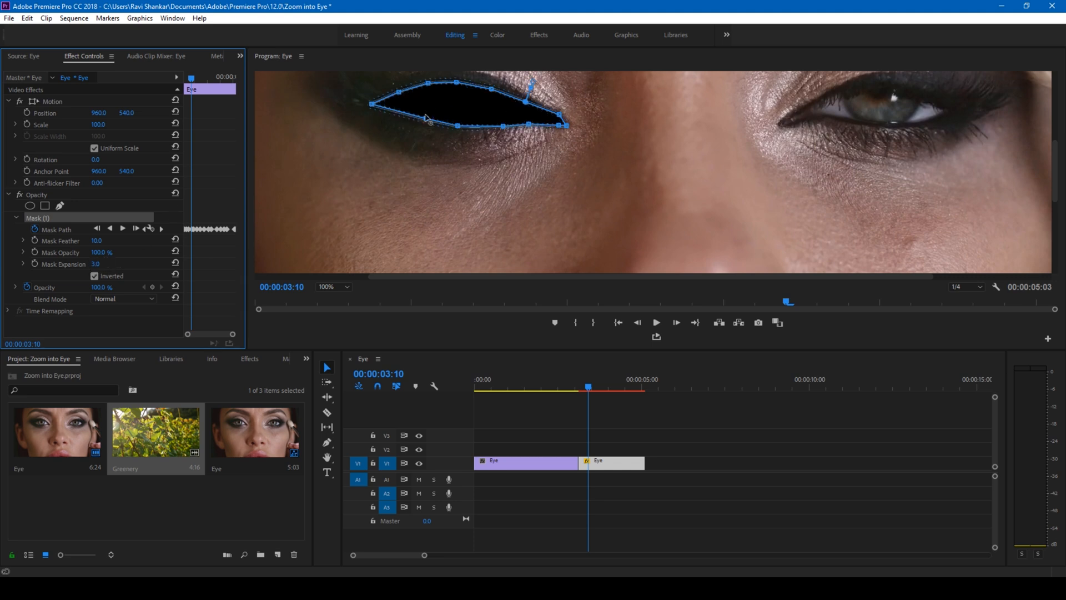
pyautogui.click(96, 241)
pyautogui.write('20')
pyautogui.press('Return')
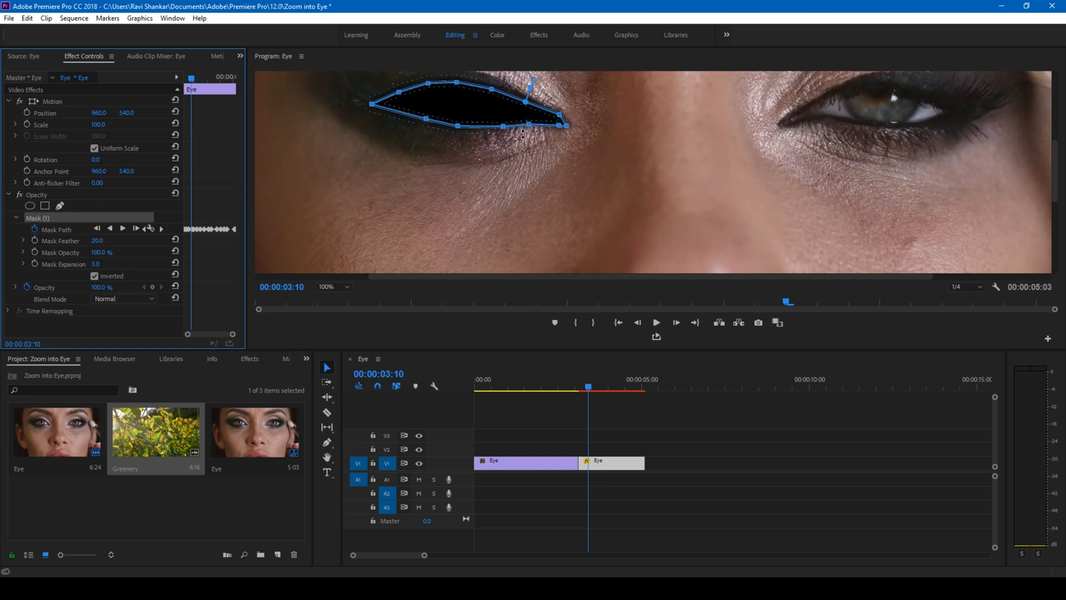
pyautogui.click(575, 388)
pyautogui.click(329, 287)
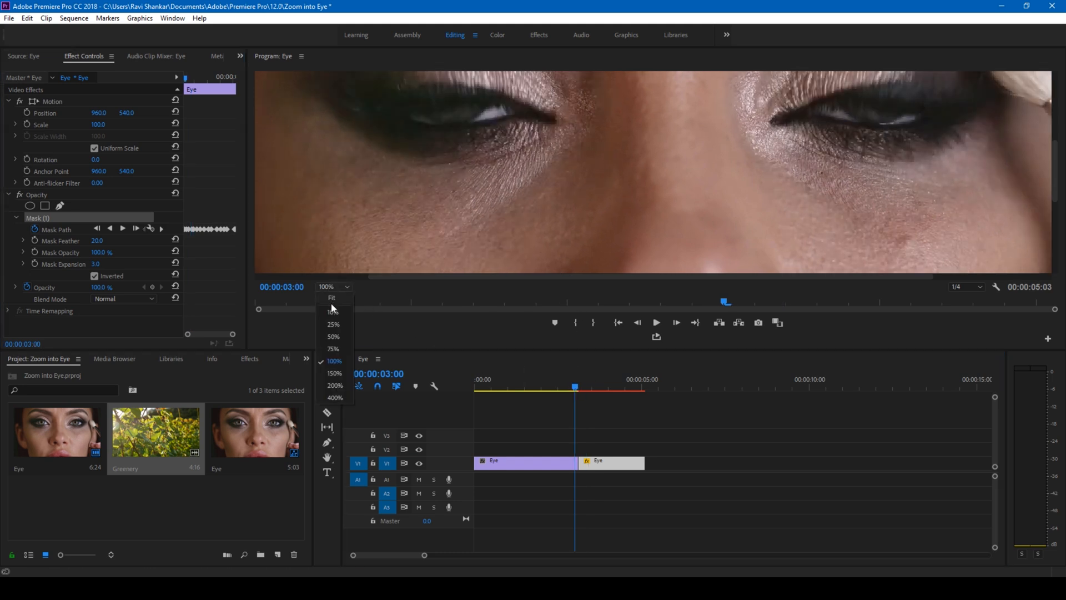
pyautogui.click(334, 313)
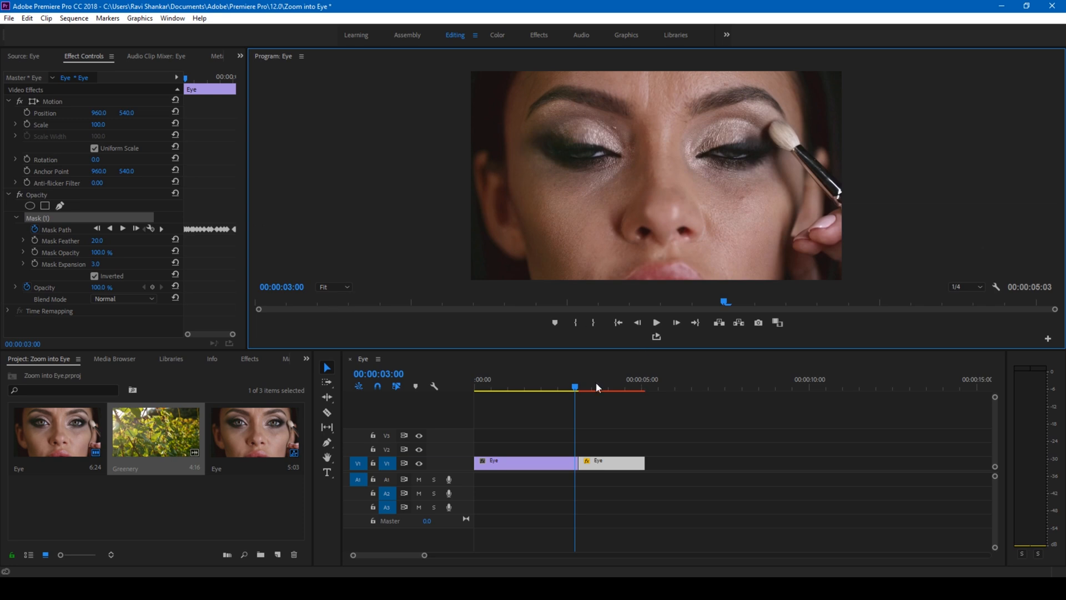
# Play the masked eye between 3 and 4 seconds and select the second Eye clip.
pyautogui.press('space')
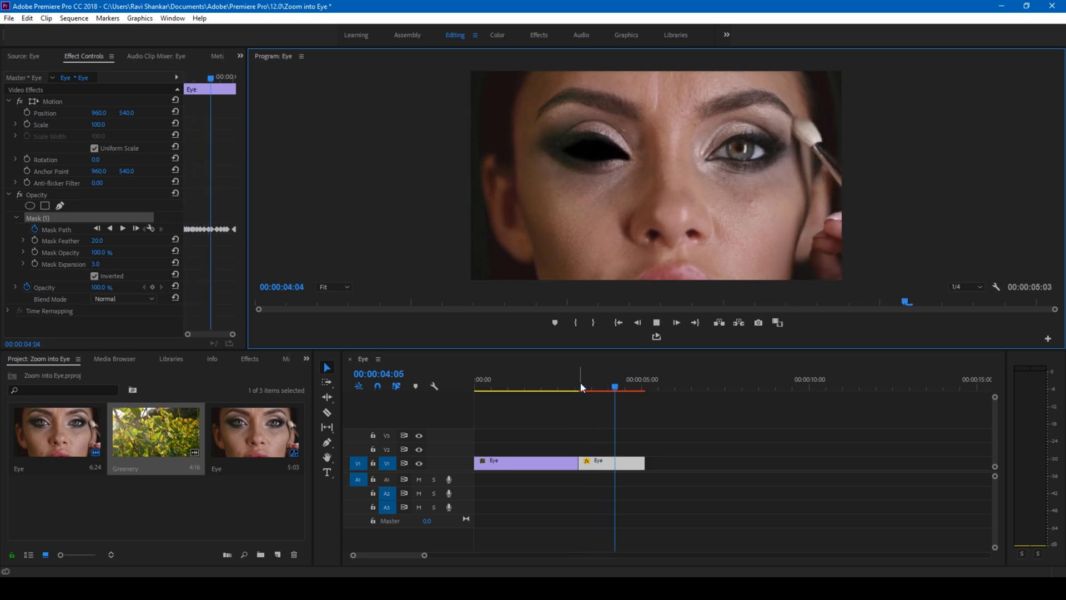
pyautogui.click(579, 387)
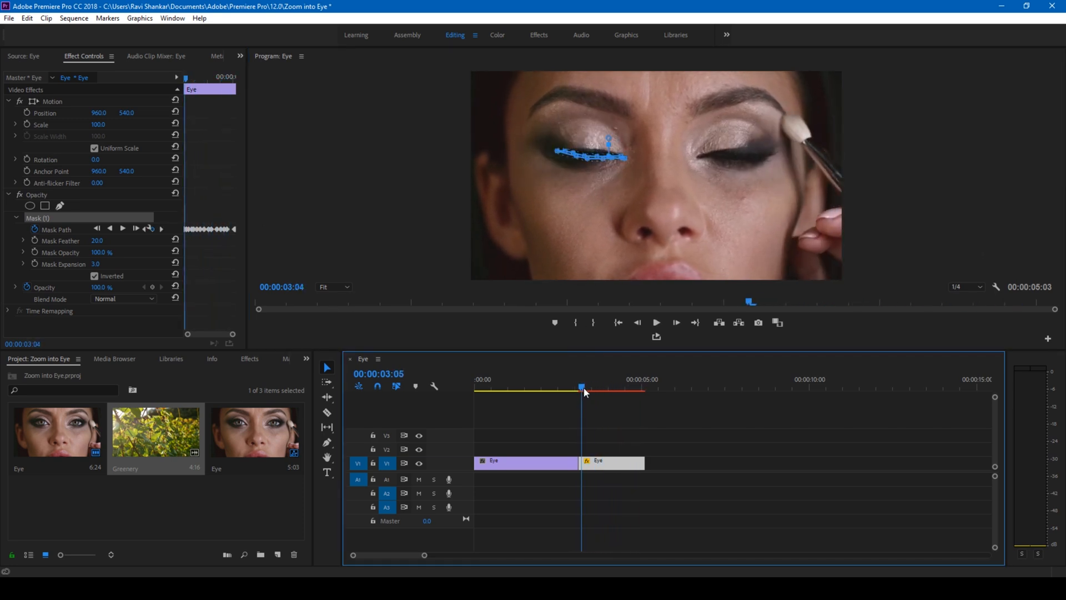
pyautogui.moveTo(579, 388); pyautogui.dragTo(610, 390)
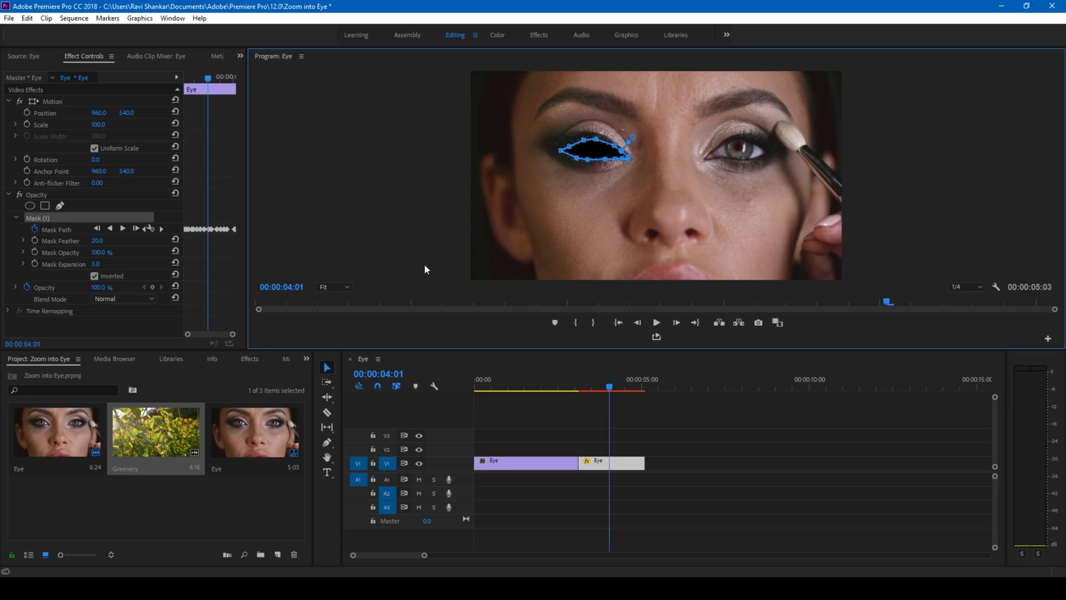
pyautogui.click(459, 301)
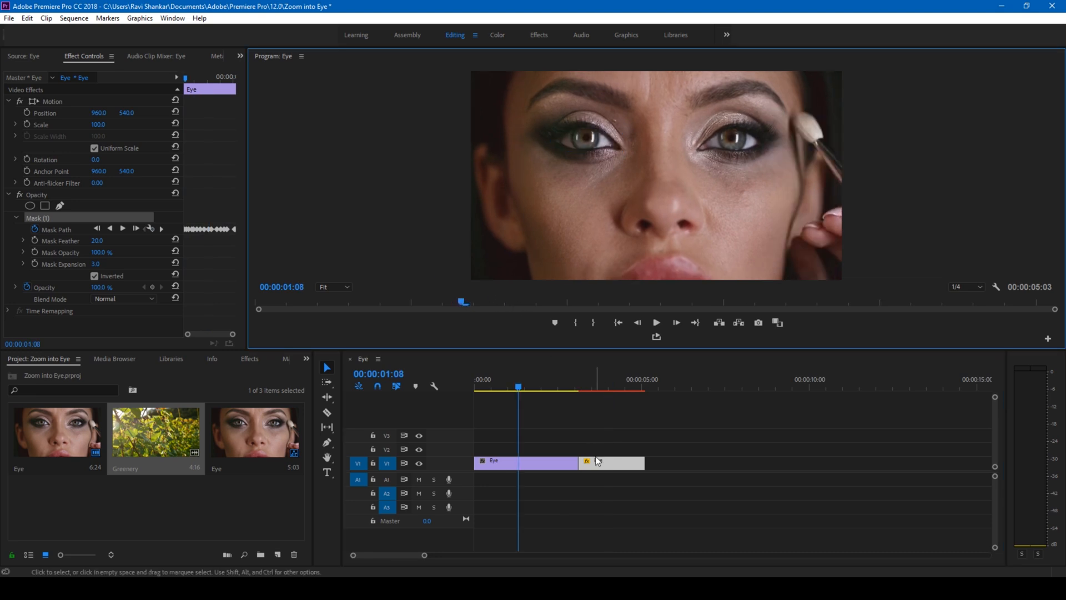
pyautogui.click(612, 460)
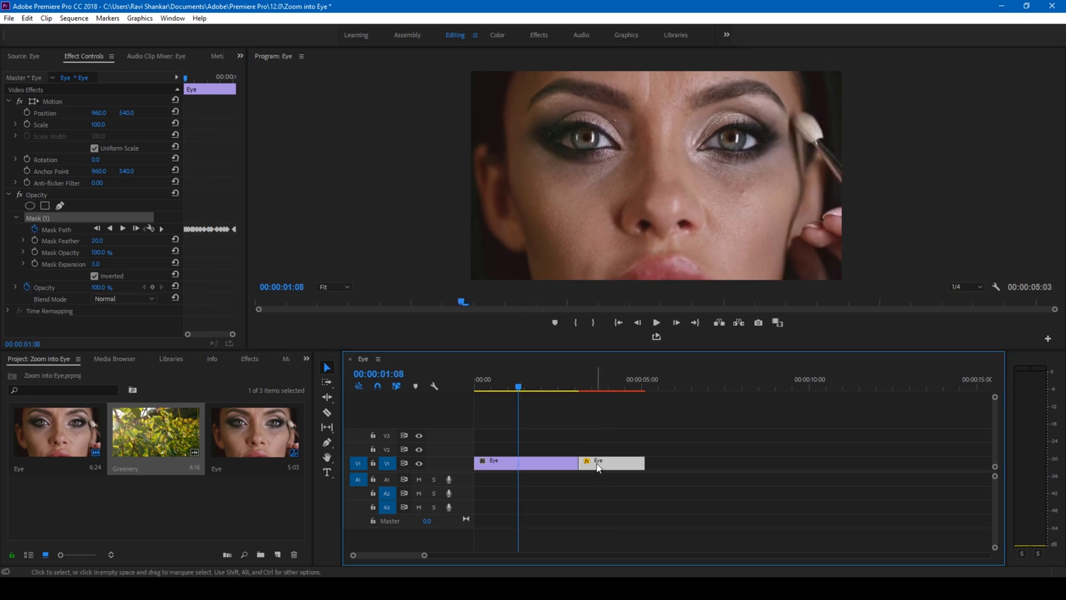
# Move the masked Eye clip to V2 and lay Greenery on V1 beneath it.
pyautogui.moveTo(598, 467); pyautogui.dragTo(595, 448)
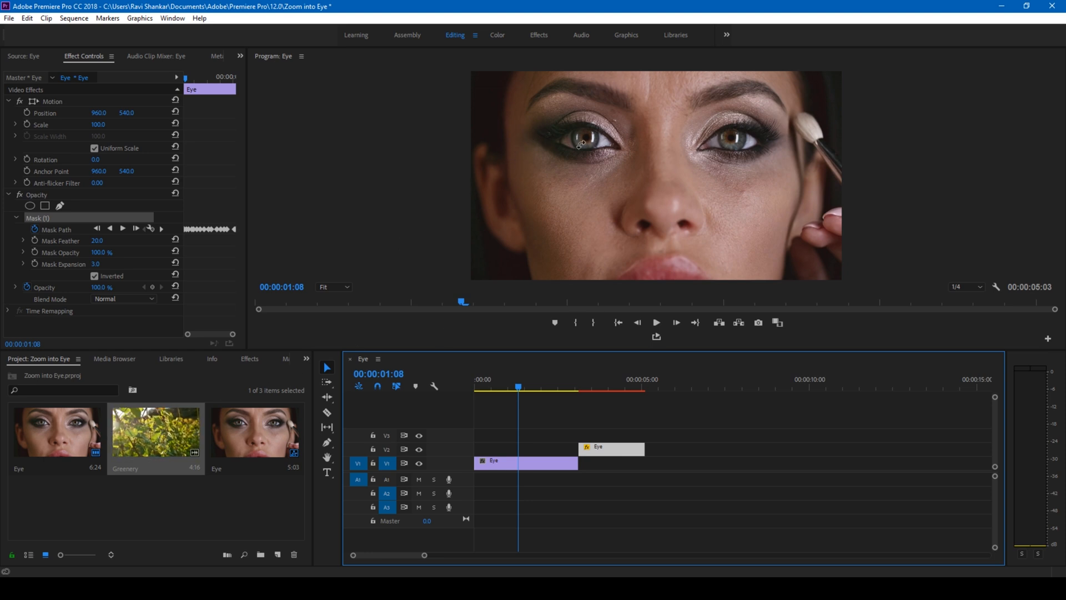
pyautogui.moveTo(170, 423); pyautogui.dragTo(589, 478)
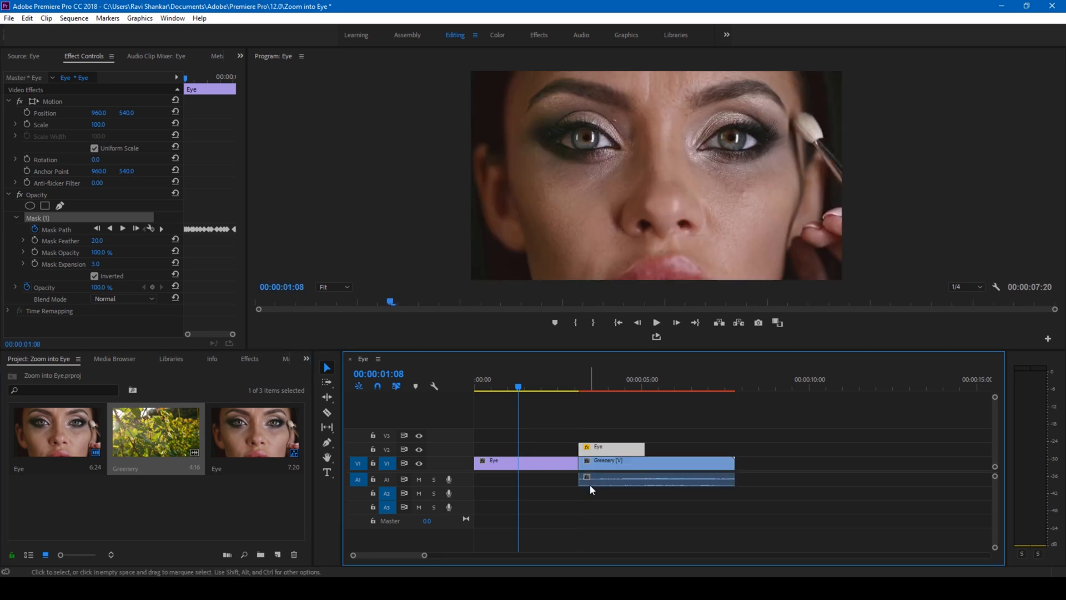
pyautogui.click(590, 484)
# Delete the audio track holding Greenery's sound and park before the transition.
pyautogui.rightClick(466, 479)
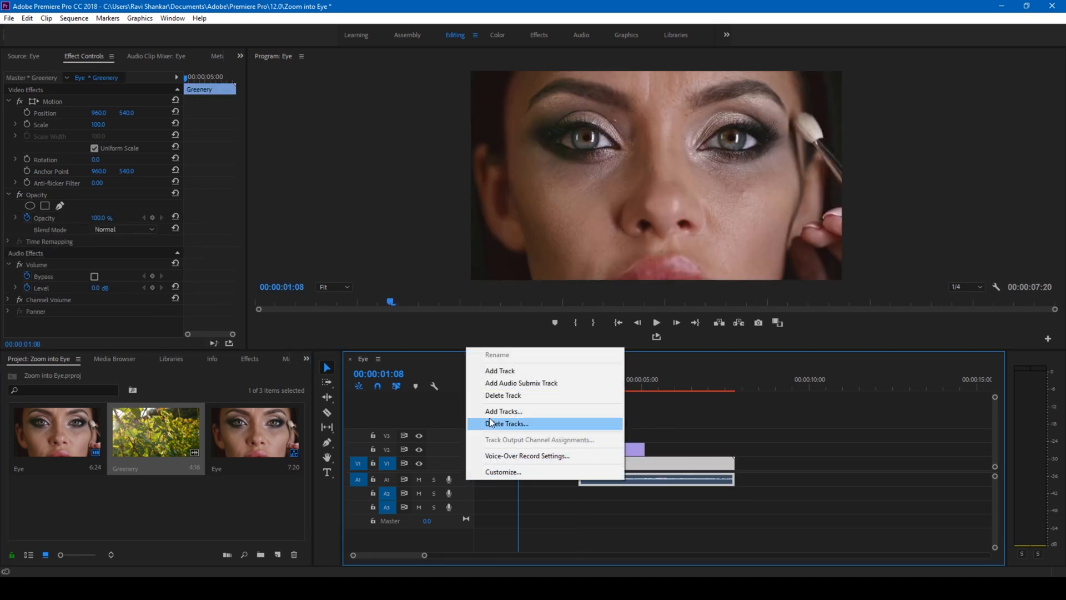
pyautogui.click(534, 396)
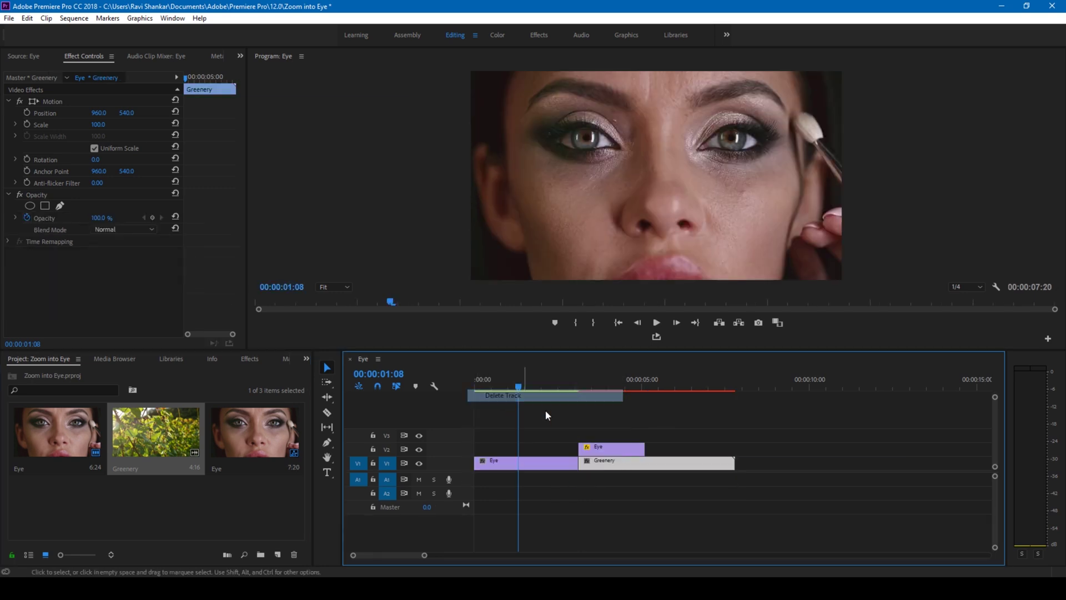
pyautogui.click(567, 386)
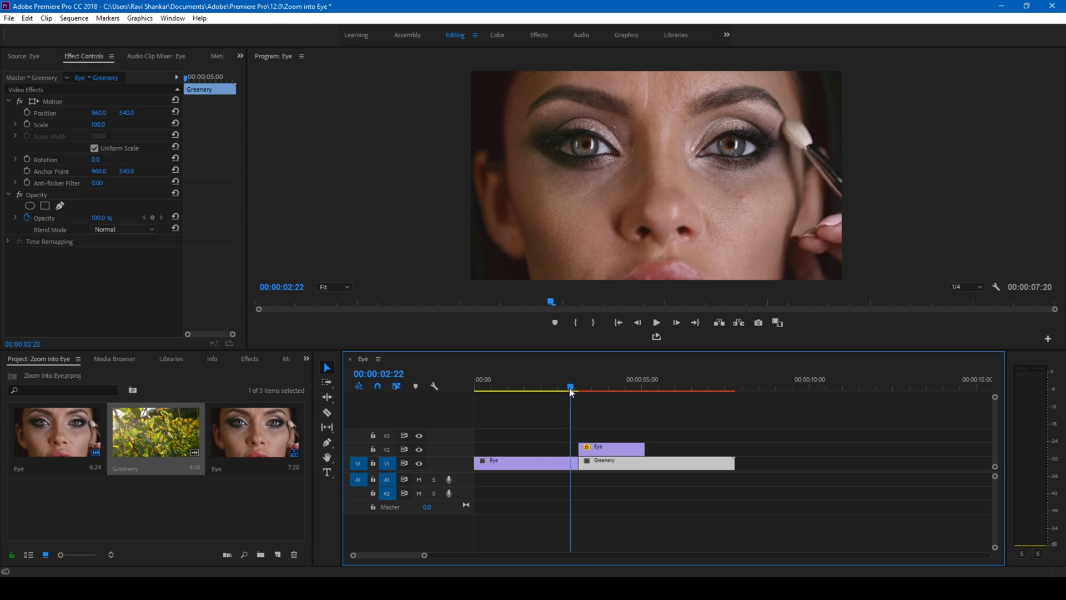
# Preview the greenery through the eye, save with Ctrl+S, and park at 00:00:04:10.
pyautogui.press('space')
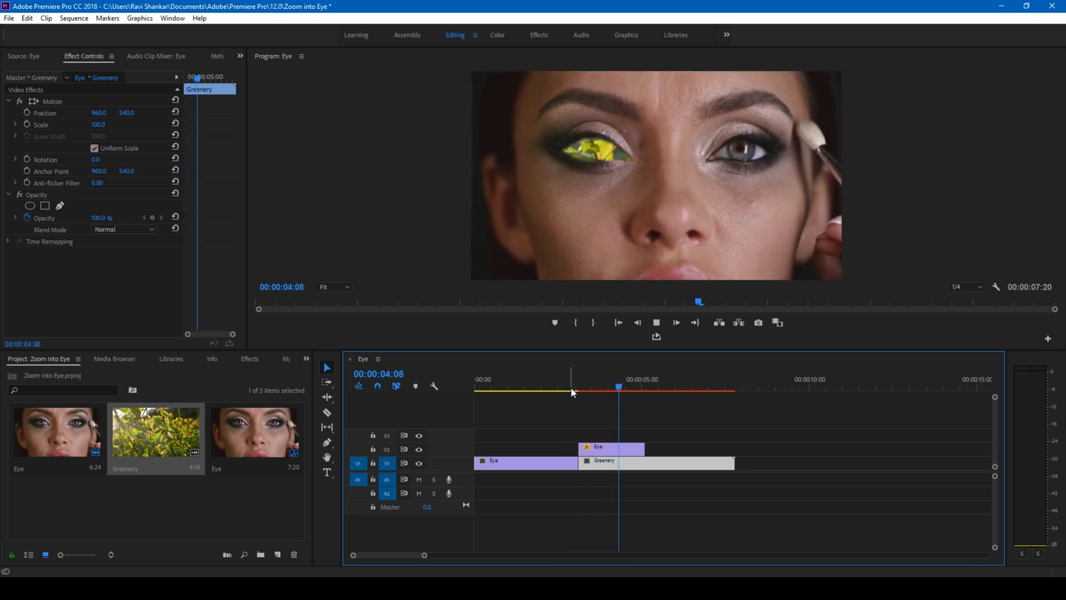
pyautogui.press('space')
pyautogui.hotkey('ctrl', 's')
pyautogui.moveTo(619, 388)
pyautogui.mouseDown()
pyautogui.moveTo(654, 392)
pyautogui.moveTo(620, 394)
pyautogui.mouseUp()
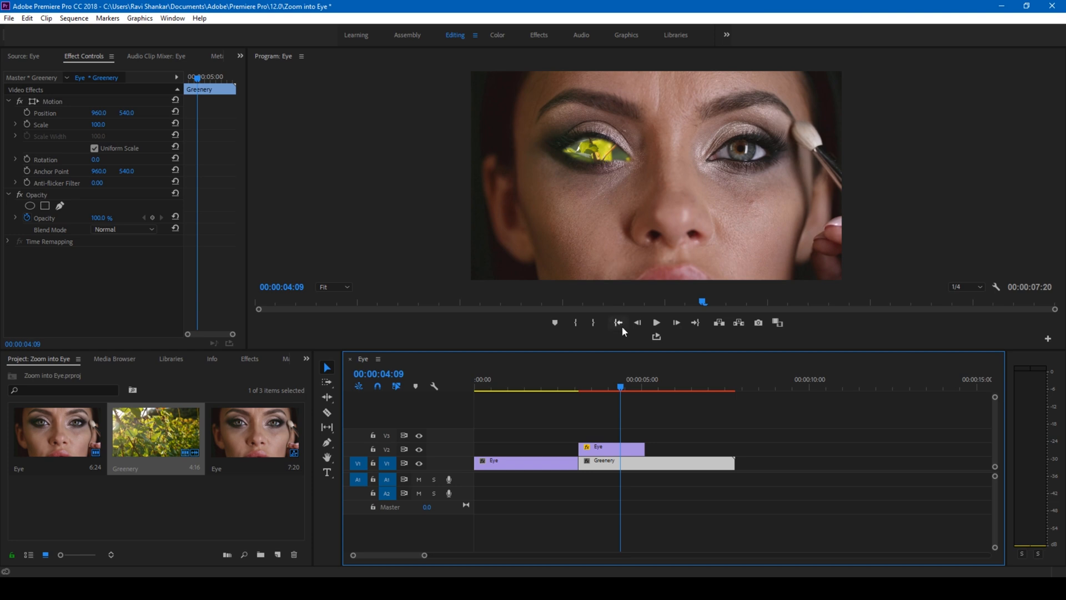
pyautogui.moveTo(623, 391); pyautogui.dragTo(624, 391)
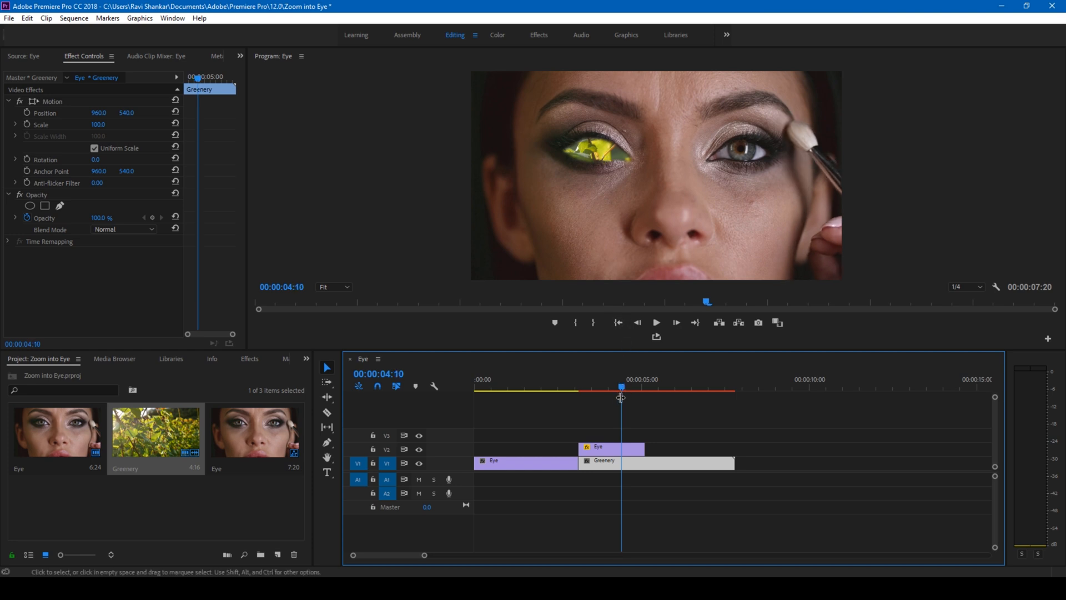
# Enable Position and Scale keyframes on the V2 Eye clip and move to 00:00:05:02.
pyautogui.click(611, 451)
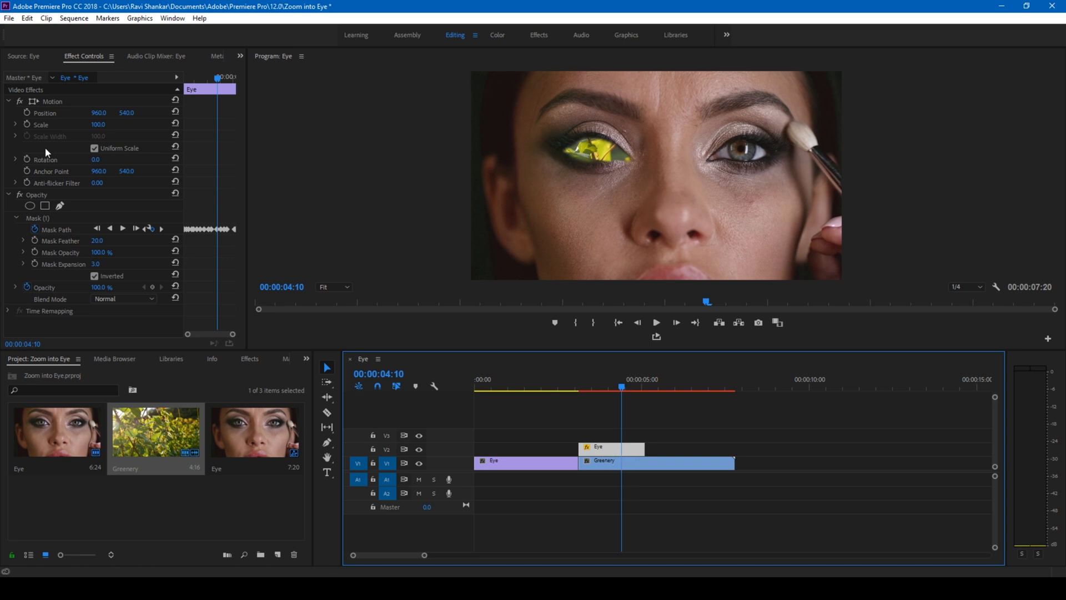
pyautogui.click(27, 112)
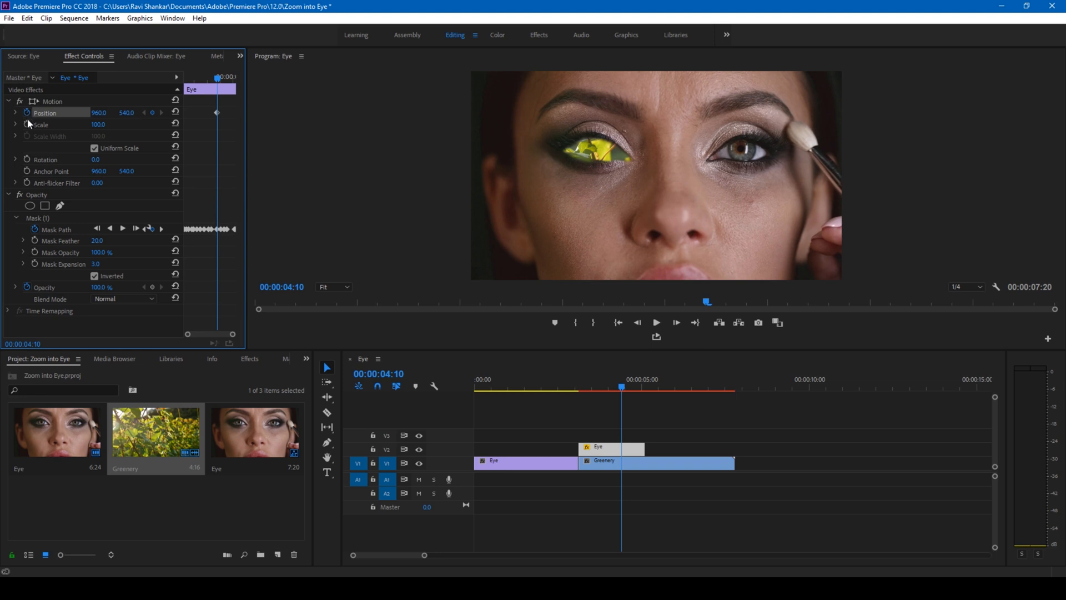
pyautogui.click(28, 124)
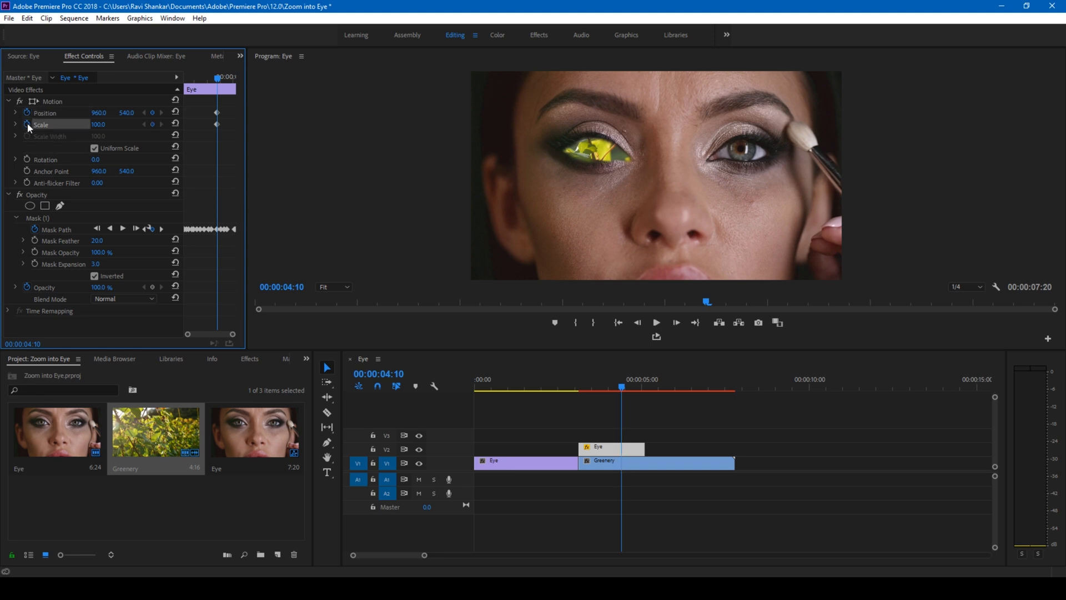
pyautogui.moveTo(622, 386); pyautogui.dragTo(646, 391)
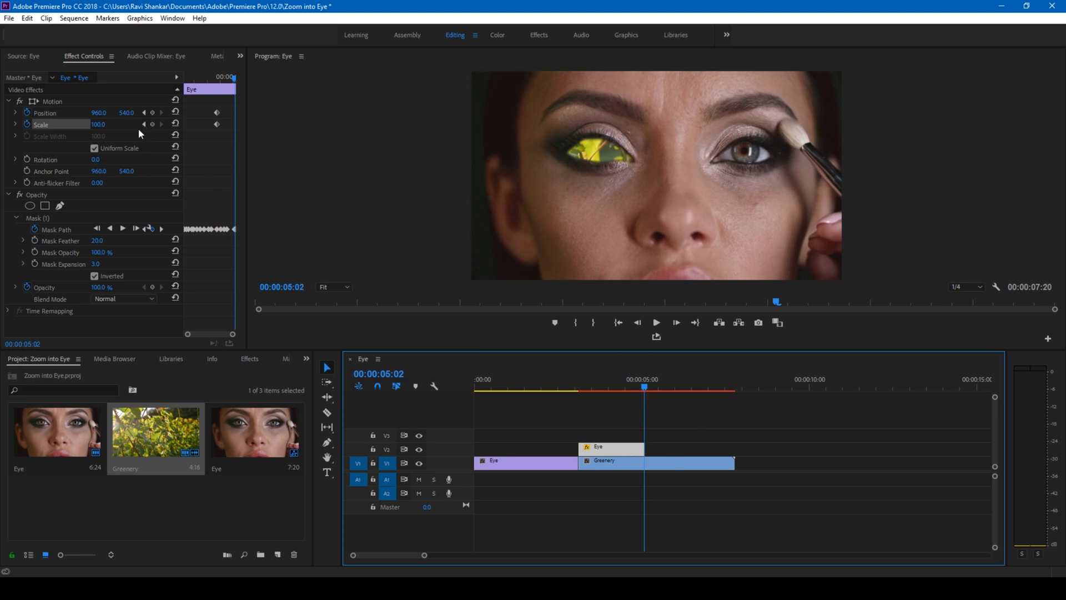
# Set Scale to 1000 at 00:00:05:02 after testing larger values.
pyautogui.moveTo(96, 129); pyautogui.dragTo(430, 129)
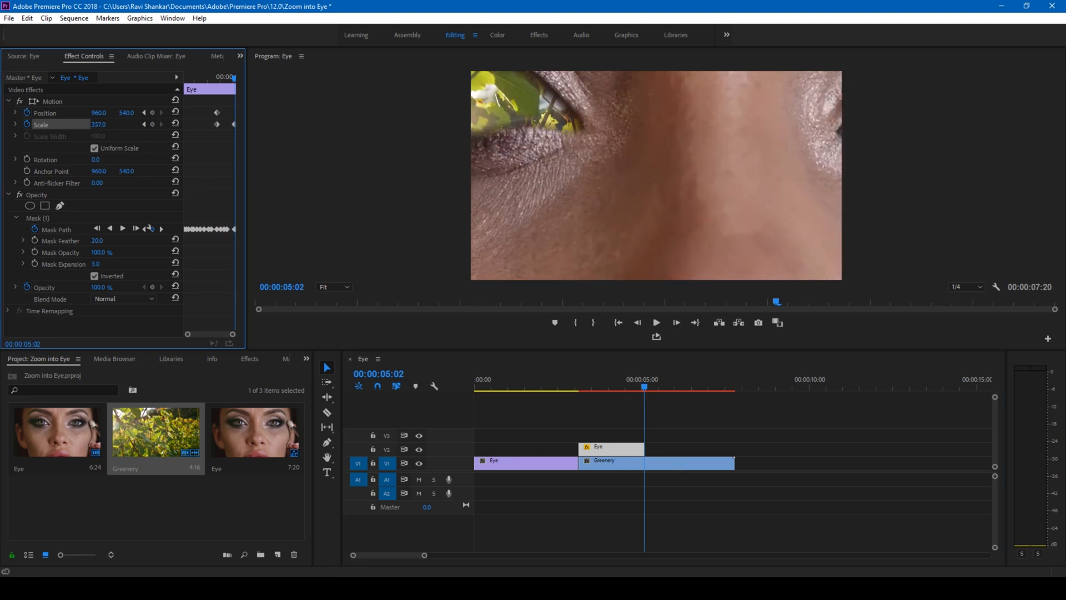
pyautogui.moveTo(98, 125); pyautogui.dragTo(52, 135)
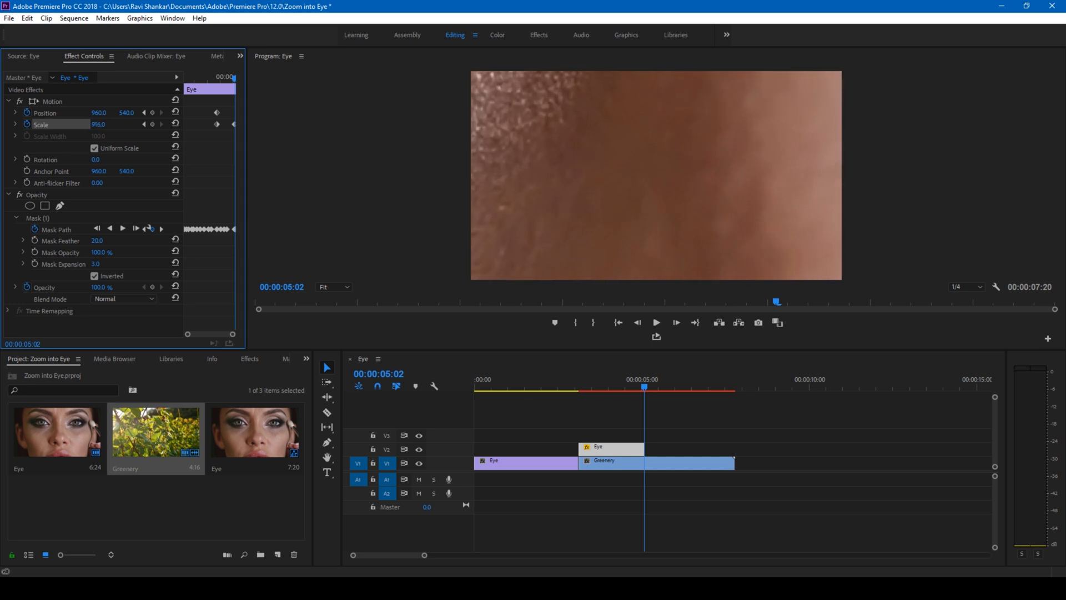
pyautogui.click(98, 124)
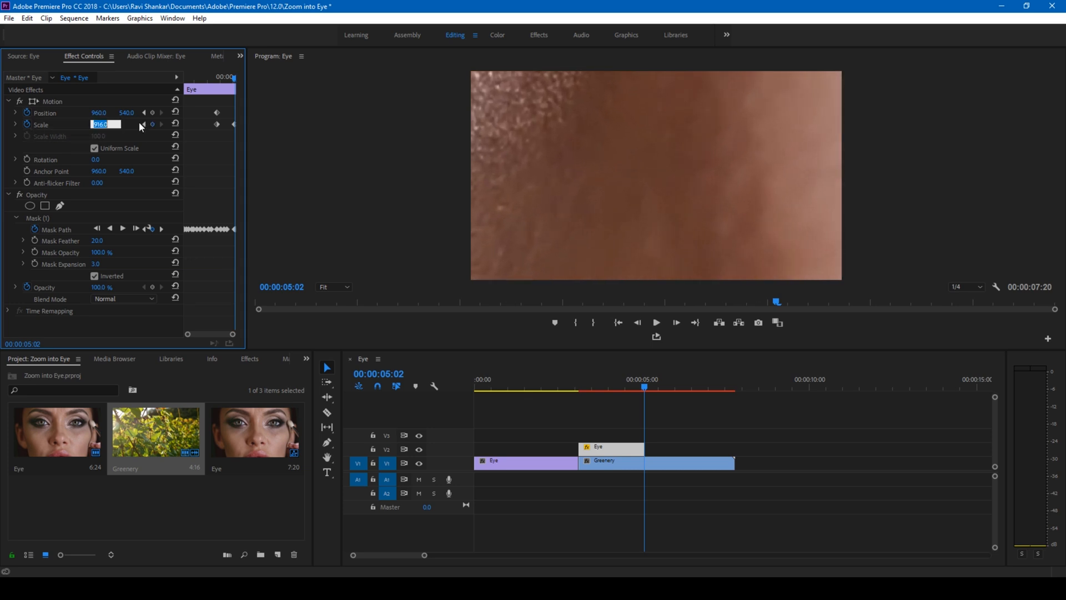
pyautogui.write('100')
pyautogui.press('Return')
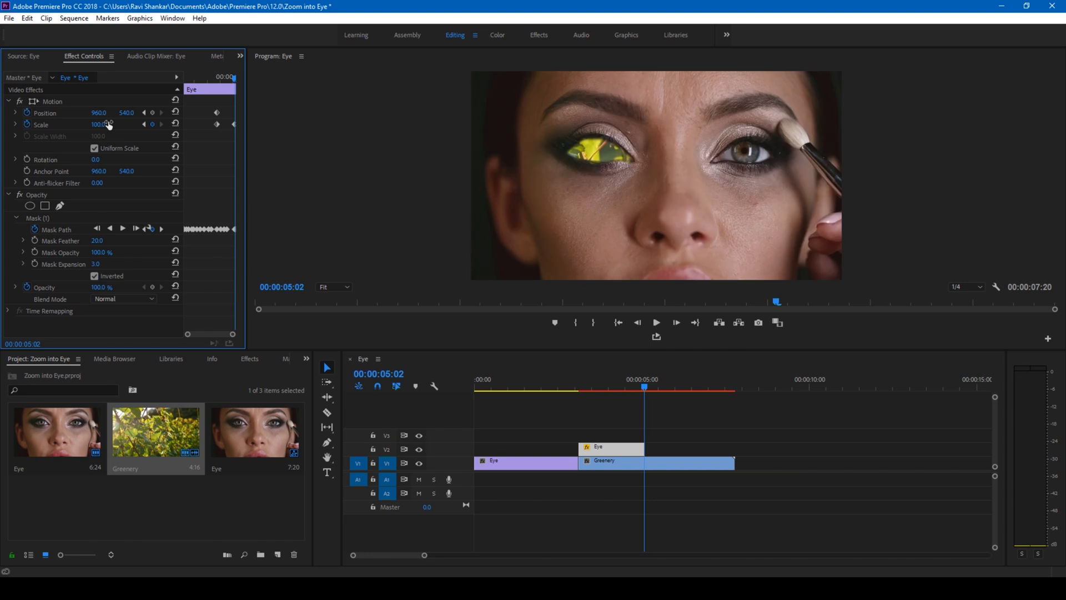
pyautogui.click(98, 124)
pyautogui.write('1')
pyautogui.press('Return')
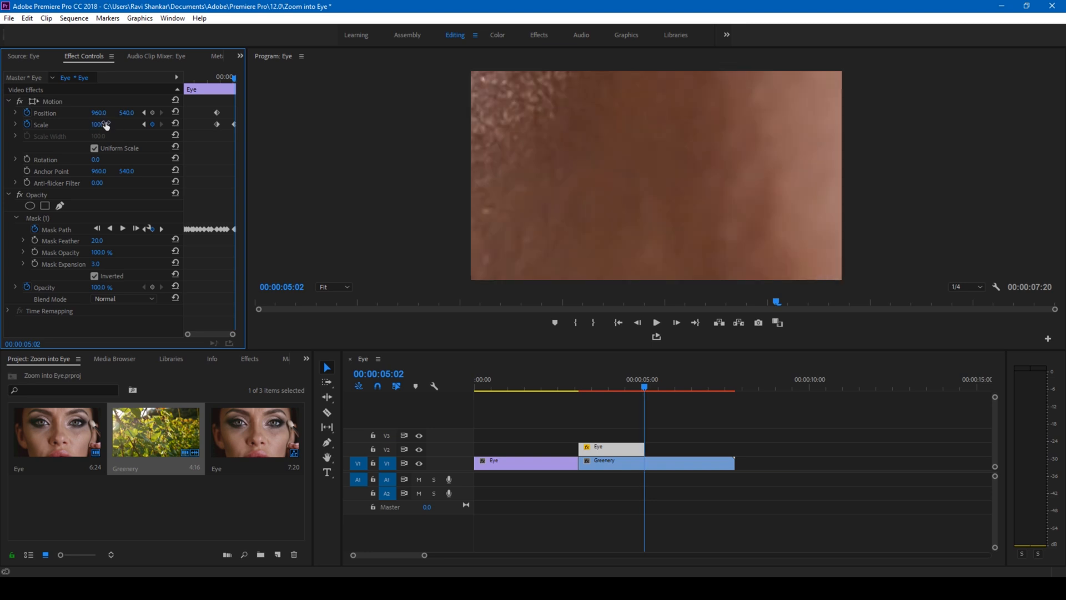
# Adjust Position X/Y so the zoomed eye's greenery fills the frame.
pyautogui.moveTo(99, 112); pyautogui.dragTo(208, 113)
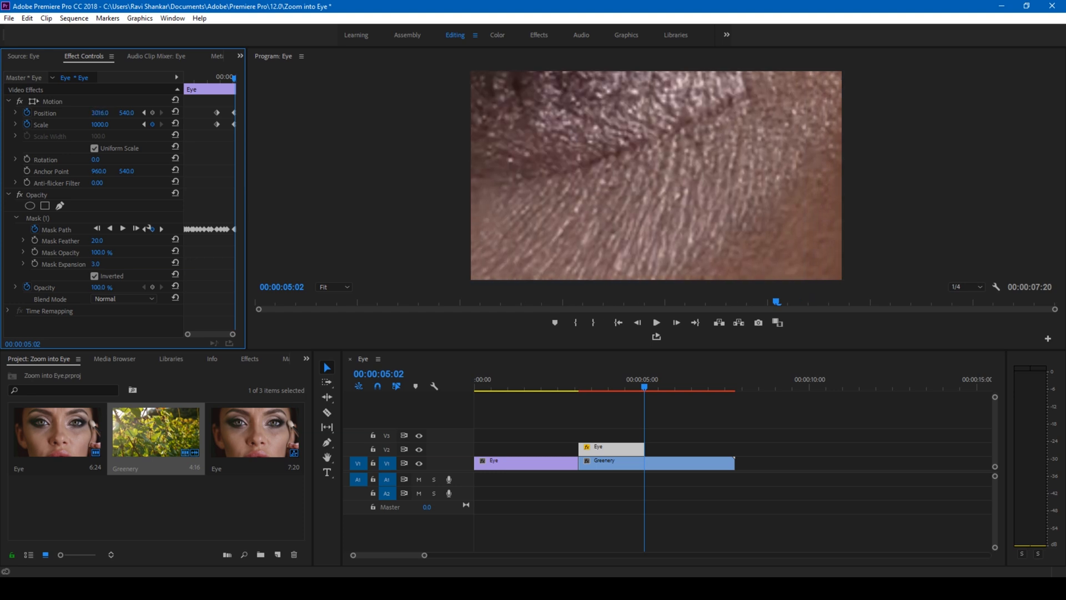
pyautogui.moveTo(99, 113); pyautogui.dragTo(200, 113)
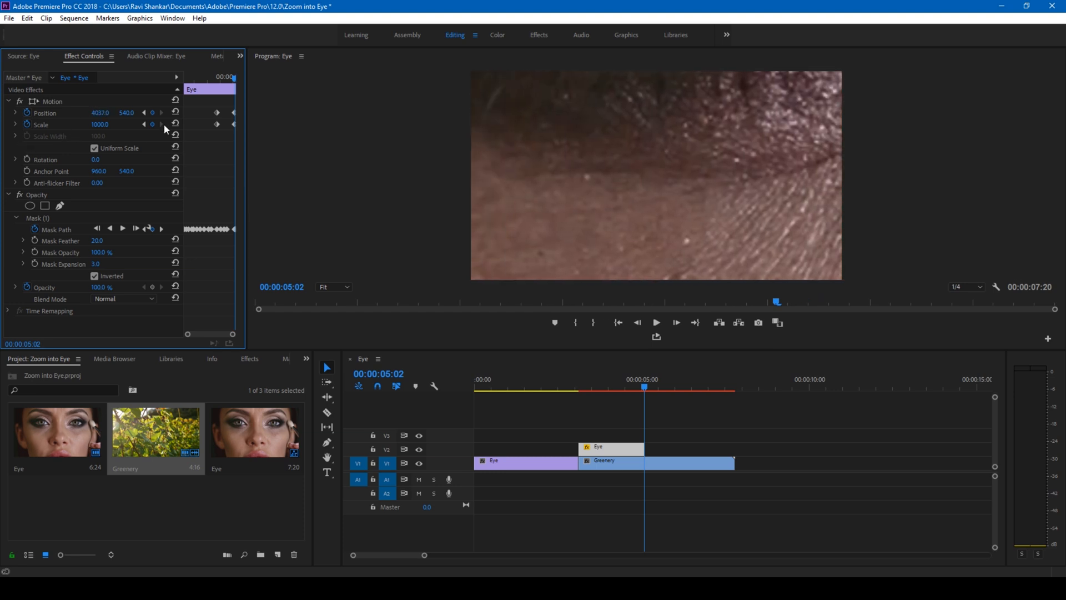
pyautogui.moveTo(126, 112); pyautogui.dragTo(218, 113)
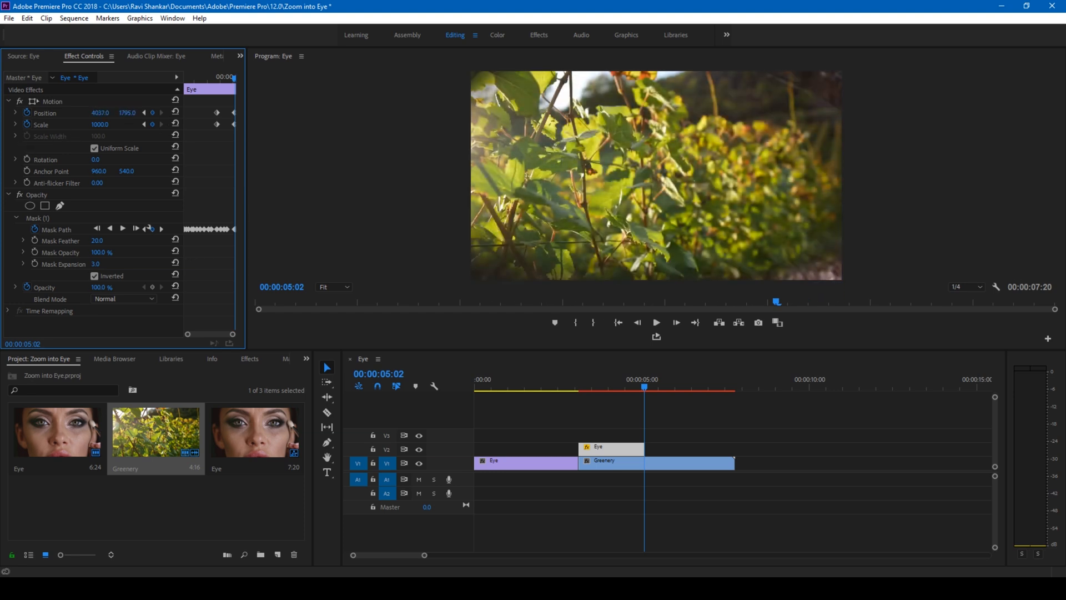
pyautogui.moveTo(126, 113); pyautogui.dragTo(141, 112)
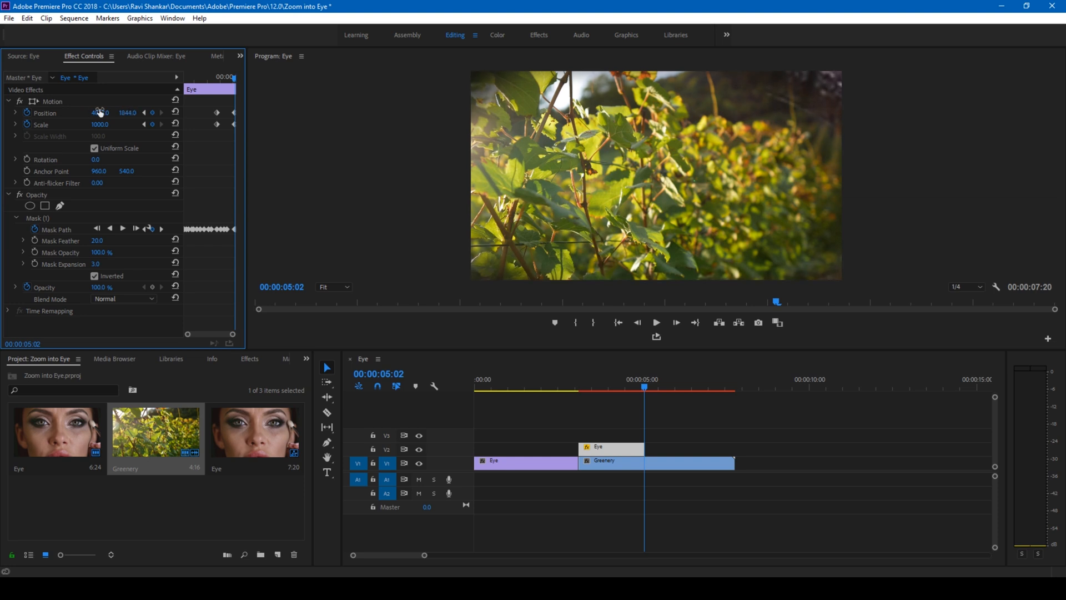
pyautogui.moveTo(121, 118); pyautogui.dragTo(133, 113)
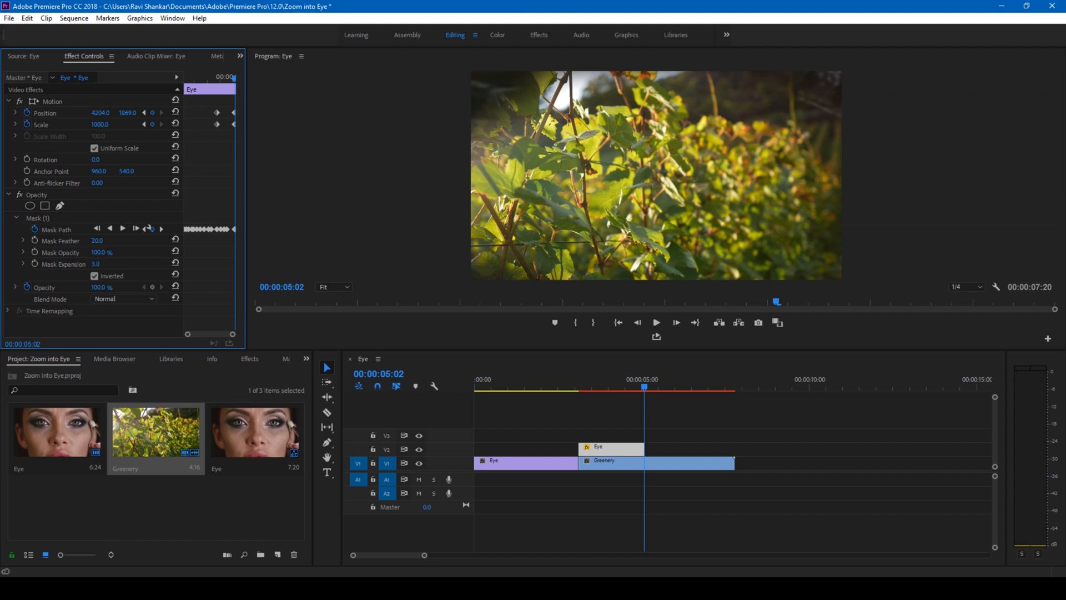
pyautogui.moveTo(127, 113)
pyautogui.mouseDown()
pyautogui.moveTo(108, 113)
pyautogui.moveTo(134, 112)
pyautogui.mouseUp()
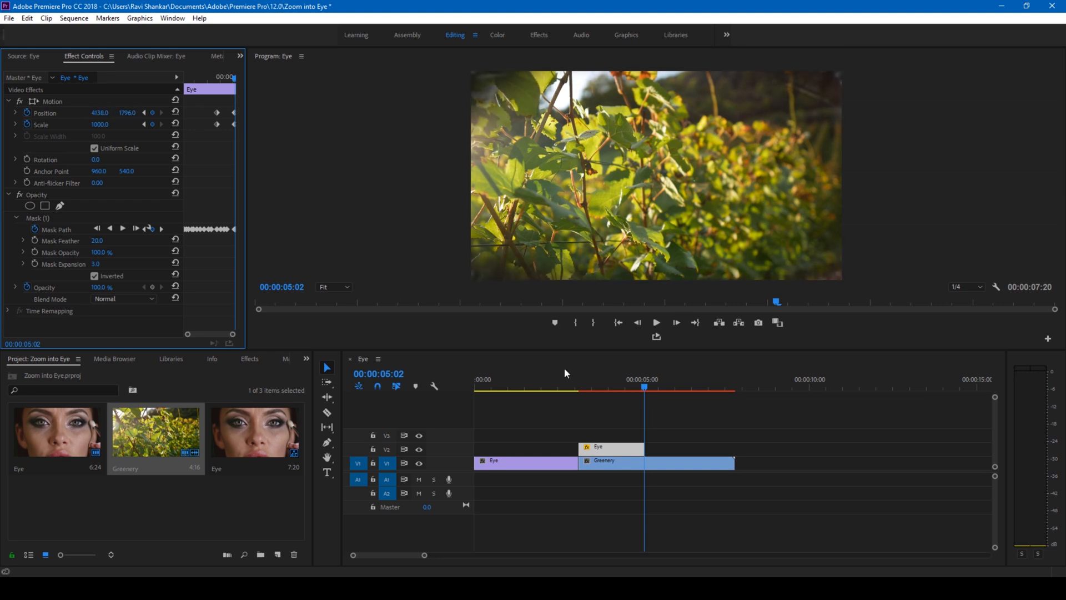
pyautogui.moveTo(575, 383); pyautogui.dragTo(619, 392)
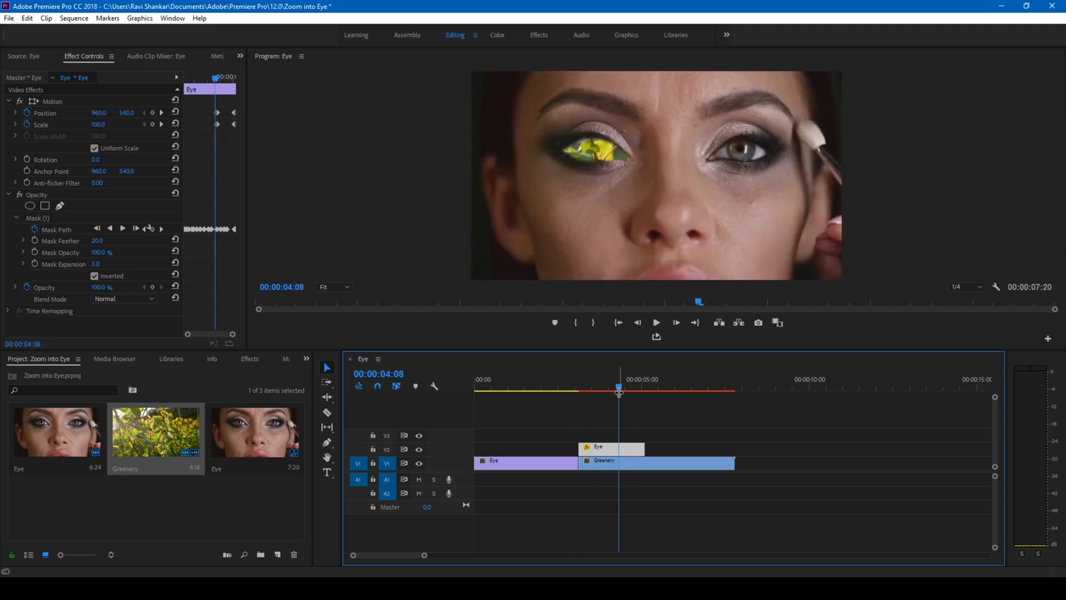
# Preview the zoom through the eye into greenery and reselect the V2 Eye clip.
pyautogui.press('space')
pyautogui.click(615, 389)
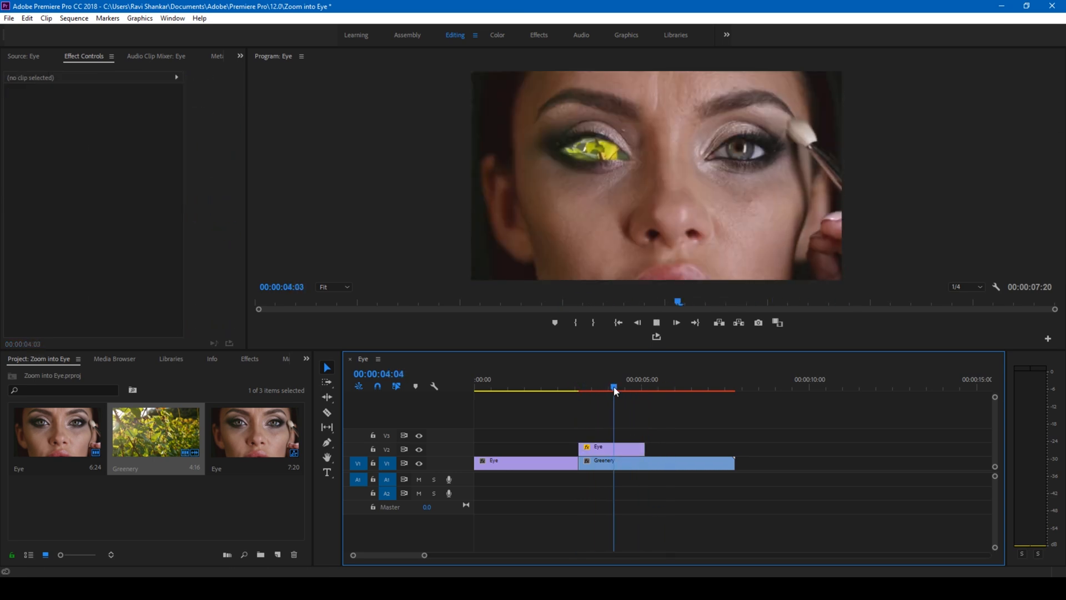
pyautogui.click(612, 389)
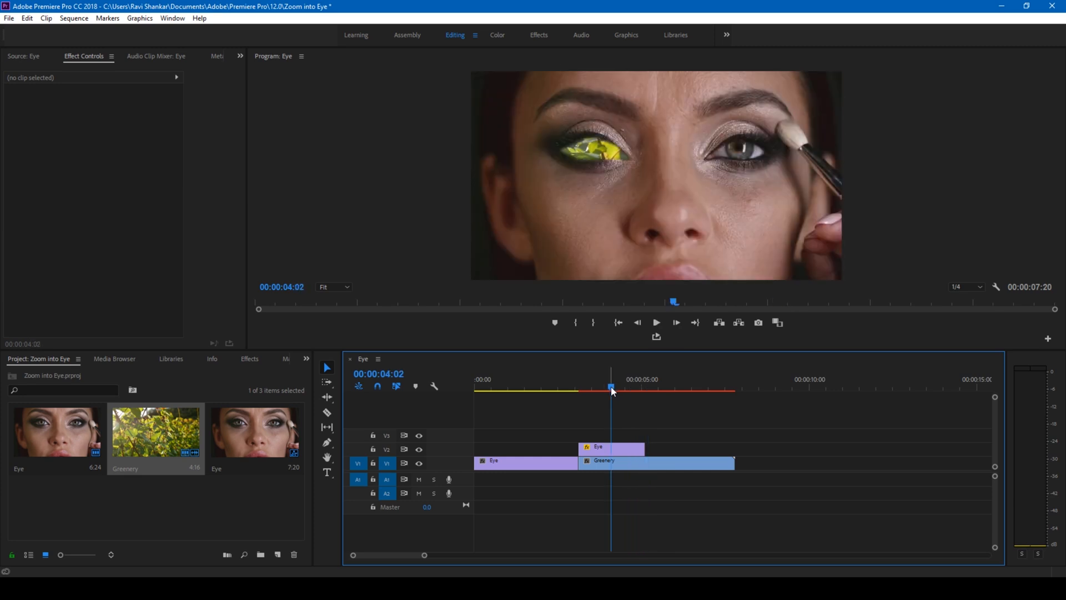
pyautogui.moveTo(612, 389); pyautogui.dragTo(624, 391)
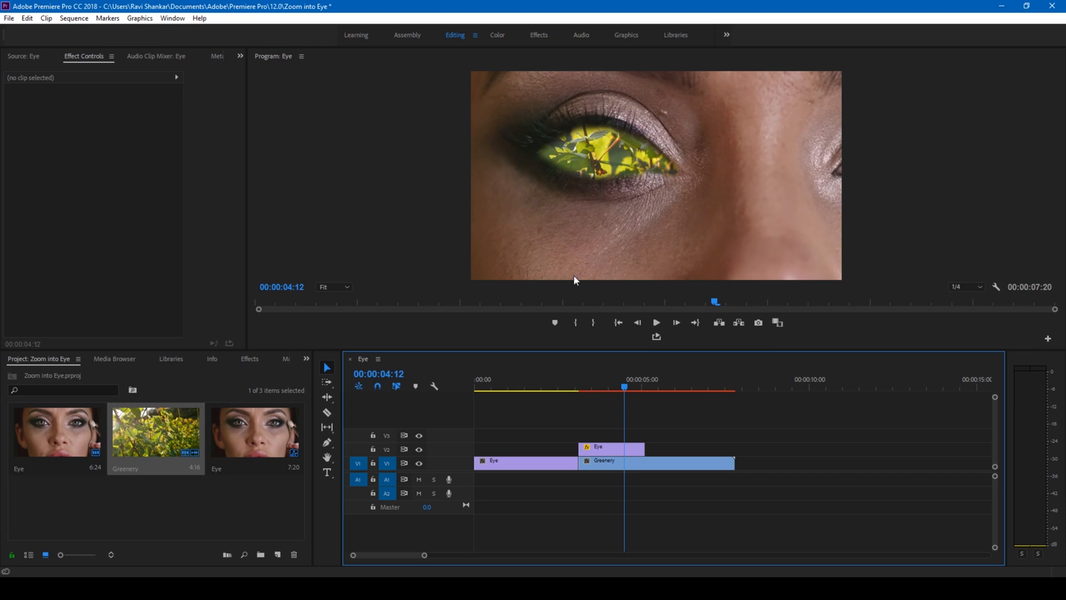
pyautogui.moveTo(624, 389)
pyautogui.mouseDown()
pyautogui.moveTo(636, 389)
pyautogui.moveTo(614, 392)
pyautogui.moveTo(637, 396)
pyautogui.moveTo(623, 395)
pyautogui.mouseUp()
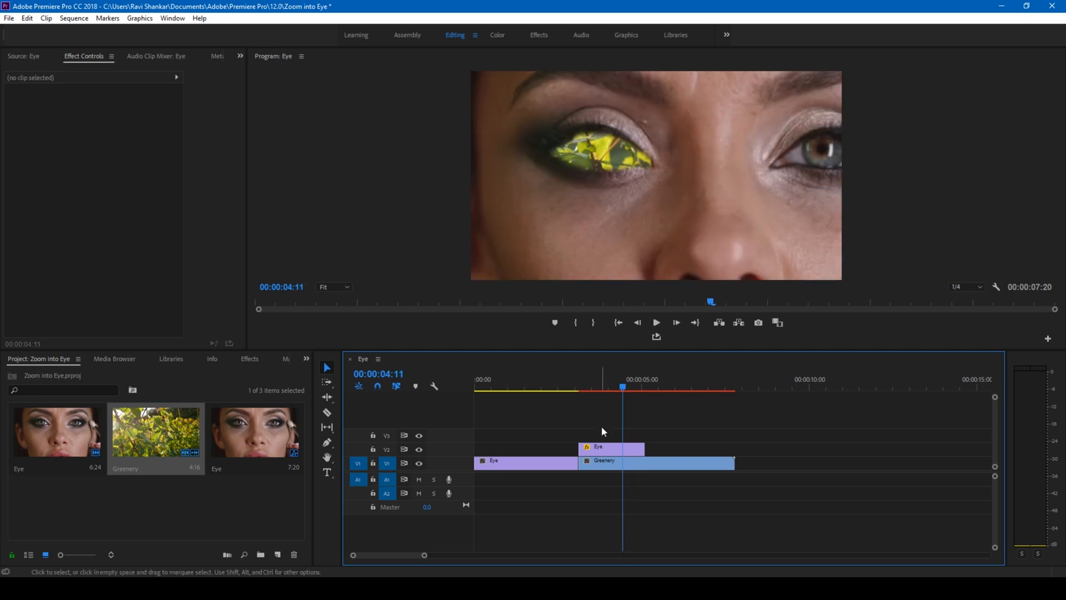
pyautogui.click(602, 447)
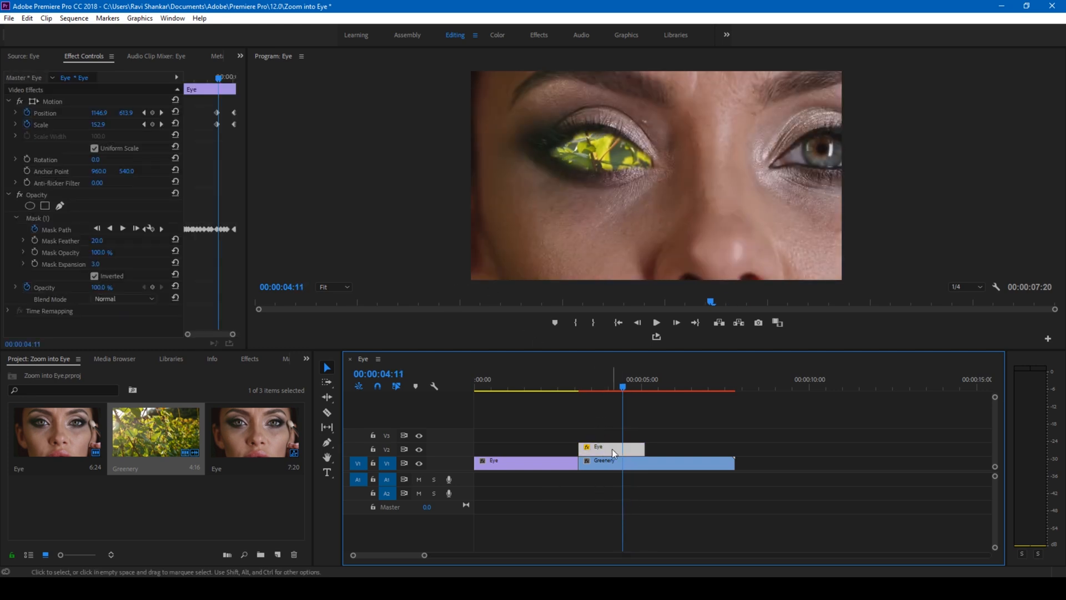
# Find Directional Blur in the Effects panel and apply it to the upper Eye clip.
pyautogui.click(249, 359)
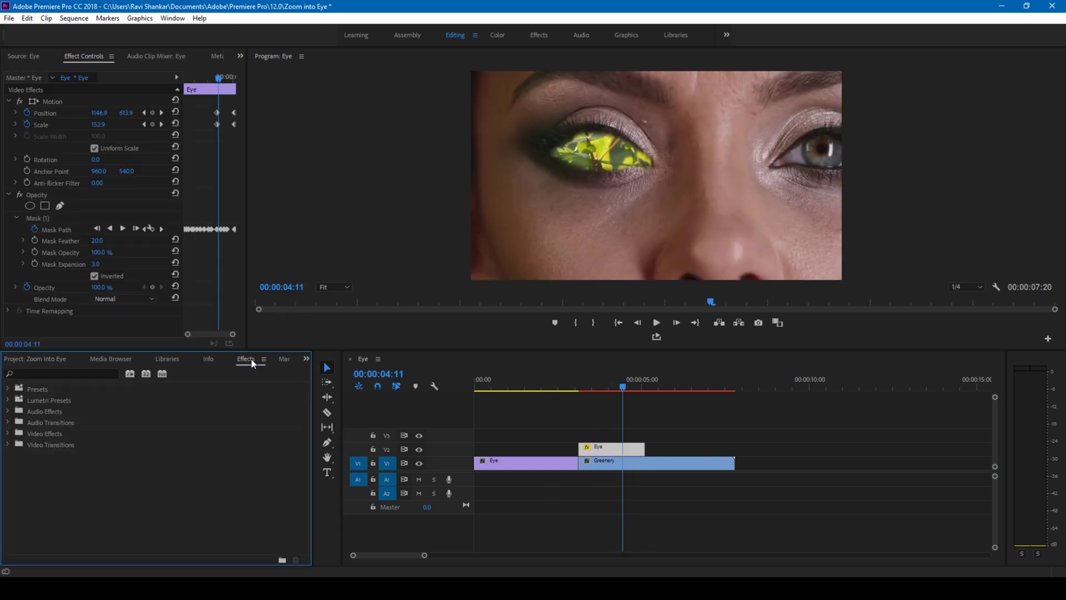
pyautogui.click(65, 374)
pyautogui.write('directional')
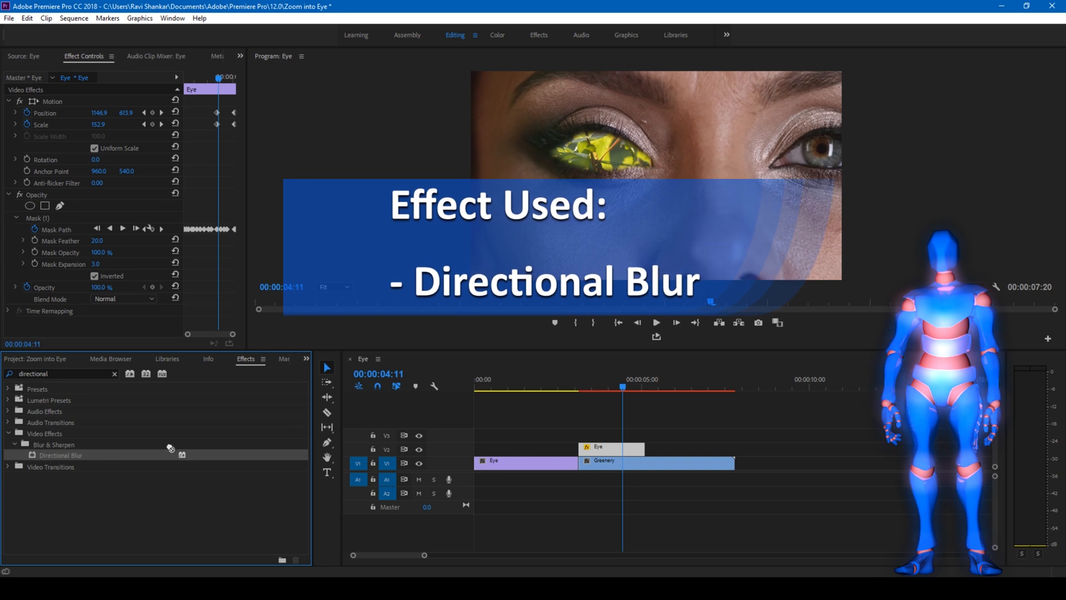
pyautogui.moveTo(52, 466); pyautogui.dragTo(614, 448)
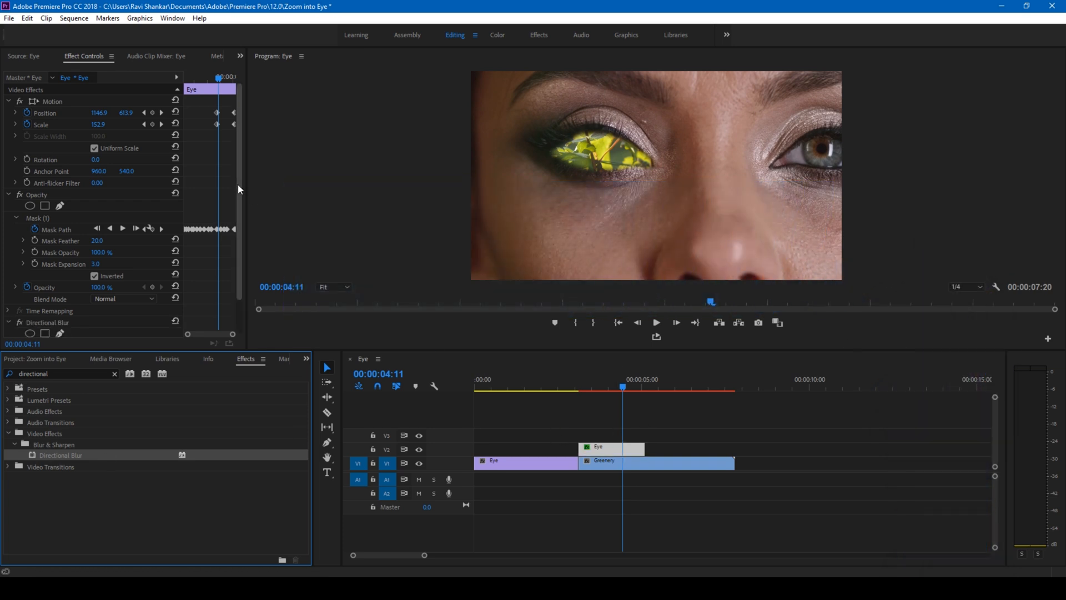
pyautogui.moveTo(238, 184); pyautogui.dragTo(241, 242)
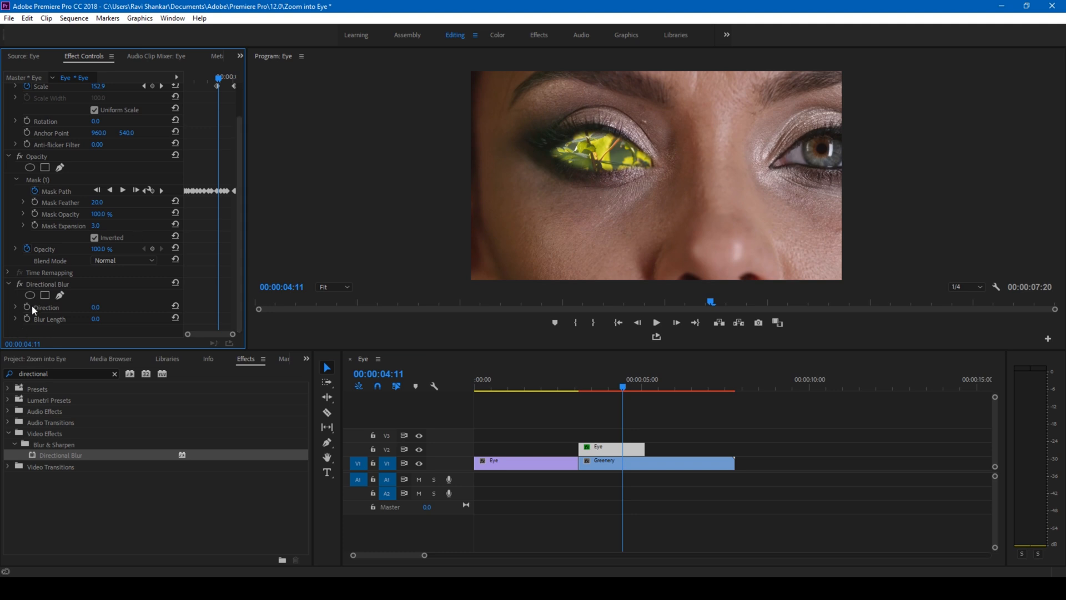
# Enable blur keyframing at the zoom start, then at the zoom's end set Blur Length 40.
pyautogui.click(28, 307)
pyautogui.moveTo(625, 388); pyautogui.dragTo(636, 392)
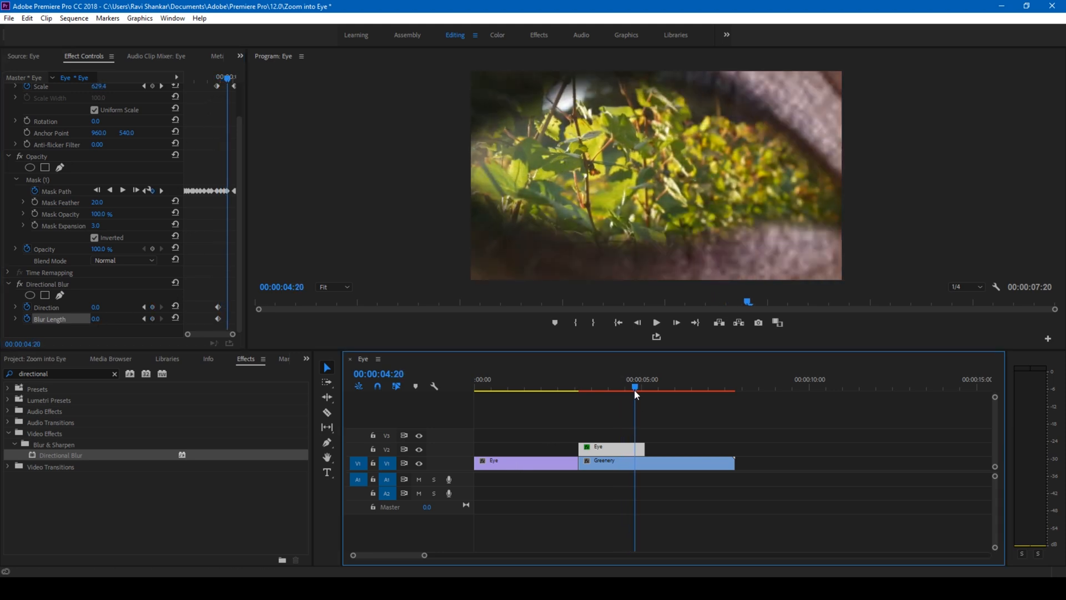
pyautogui.moveTo(636, 393); pyautogui.dragTo(640, 392)
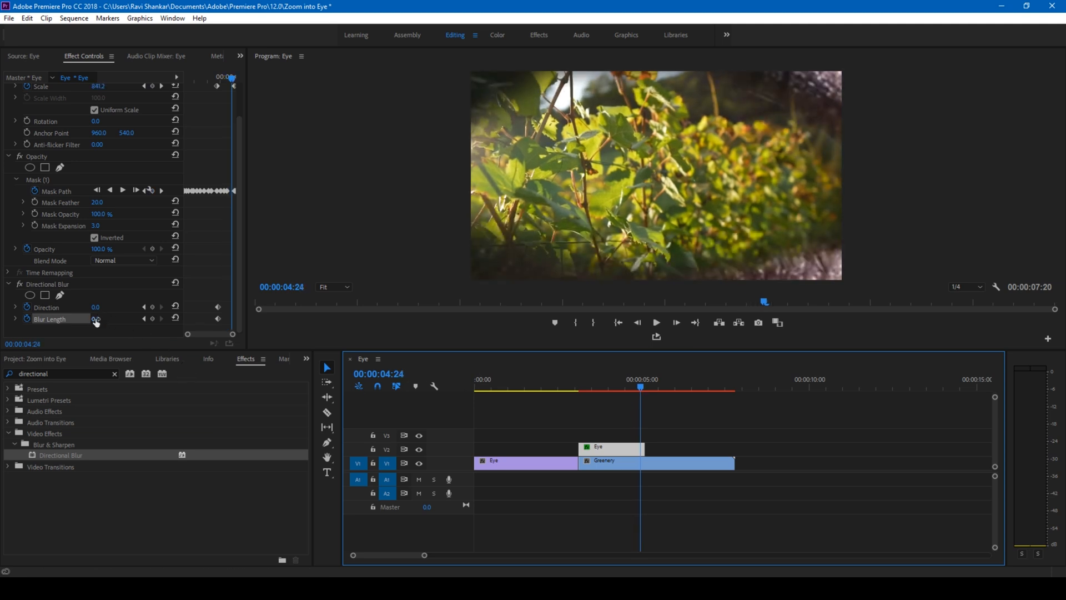
pyautogui.moveTo(95, 321); pyautogui.dragTo(137, 321)
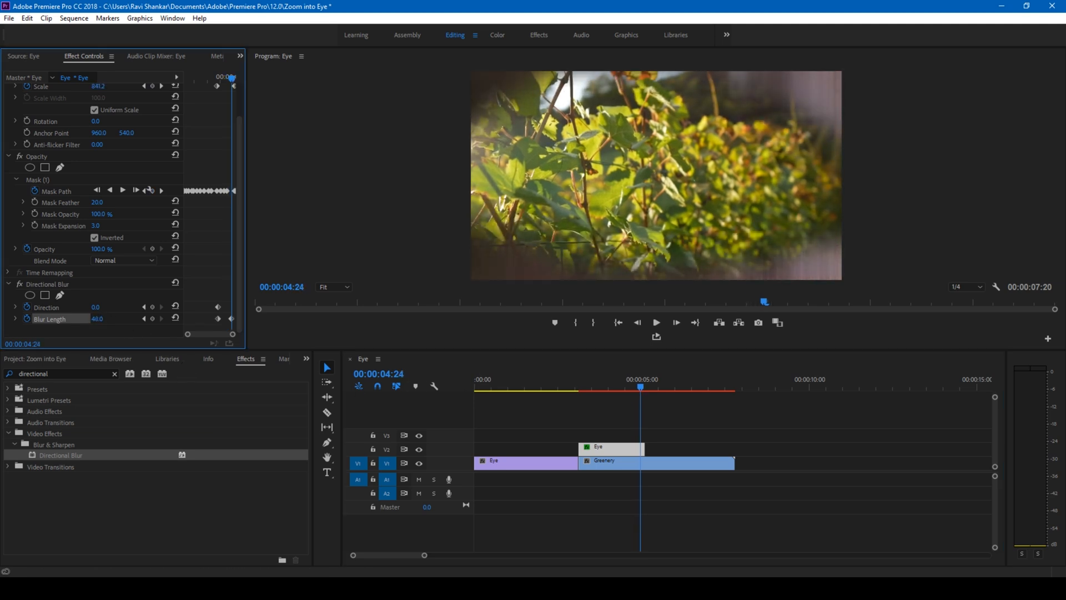
pyautogui.click(97, 318)
pyautogui.write('4')
pyautogui.write('0')
pyautogui.press('Return')
# Raise the blur Direction at the zoom's end, trying 90 and settling on 180 degrees.
pyautogui.moveTo(95, 307); pyautogui.dragTo(114, 308)
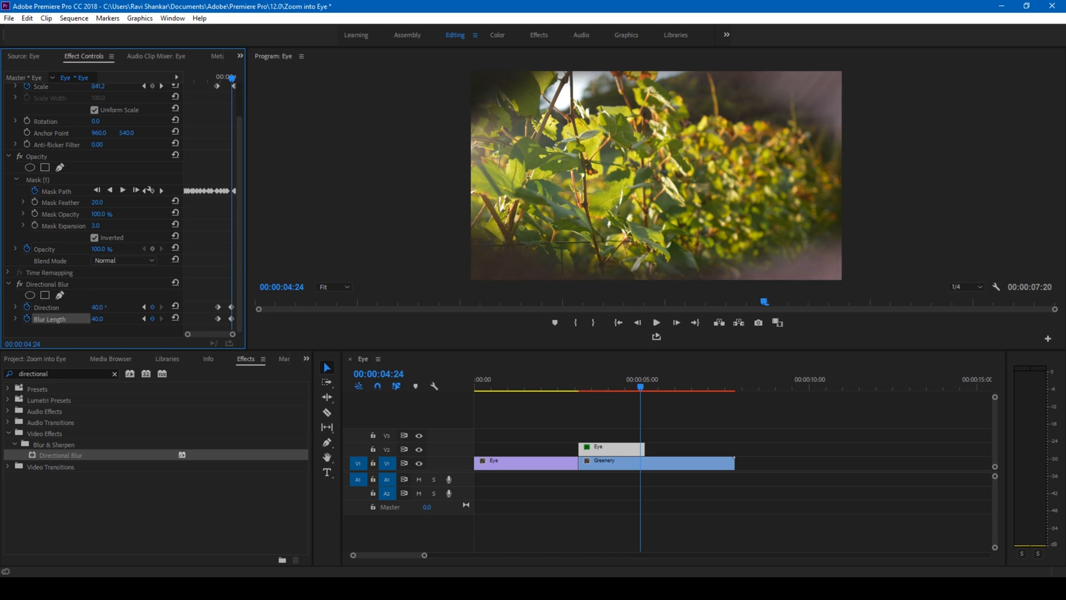
pyautogui.click(107, 307)
pyautogui.write('90')
pyautogui.press('Return')
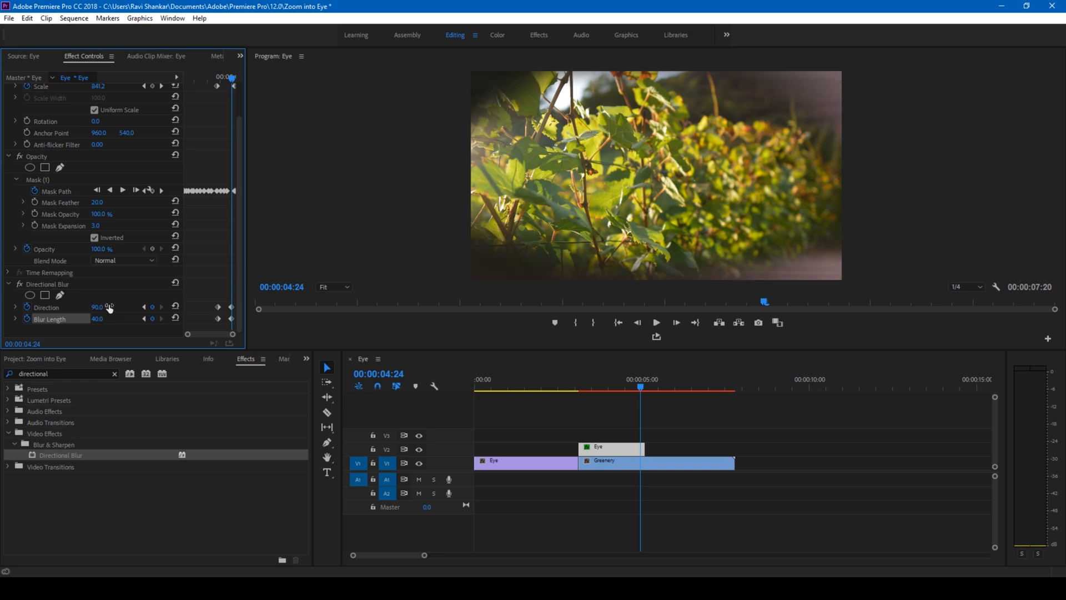
pyautogui.click(108, 307)
pyautogui.write('180')
pyautogui.press('Return')
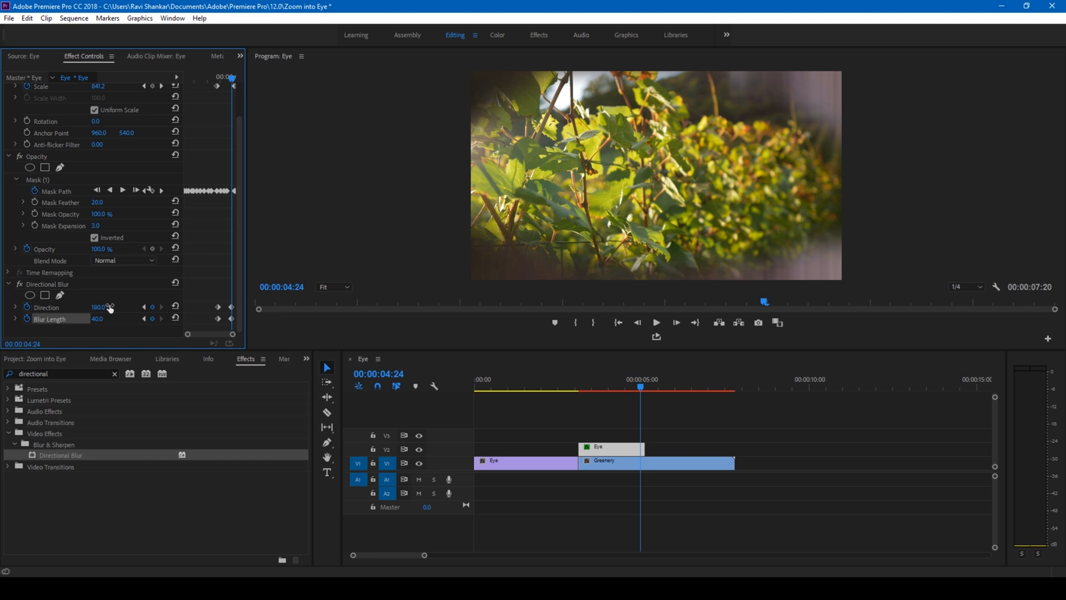
pyautogui.click(572, 379)
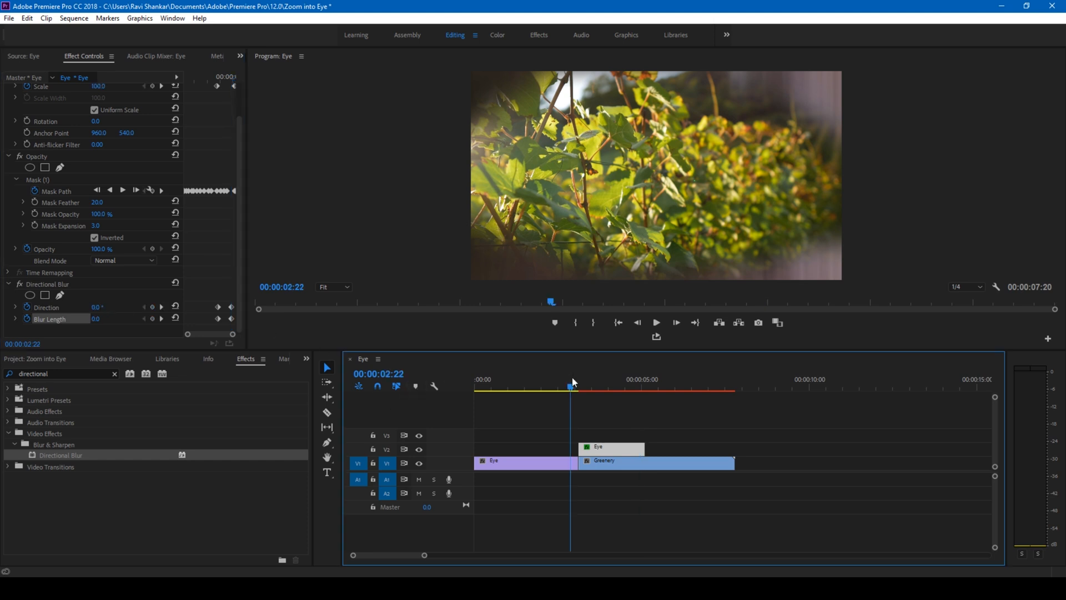
pyautogui.press('space')
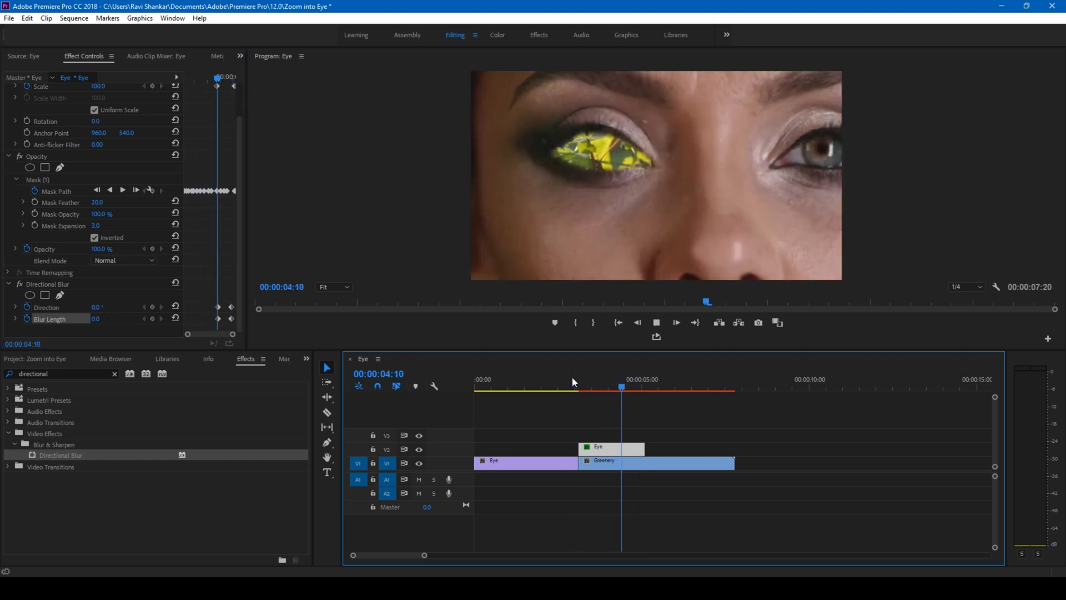
pyautogui.click(609, 390)
pyautogui.moveTo(610, 389); pyautogui.dragTo(637, 389)
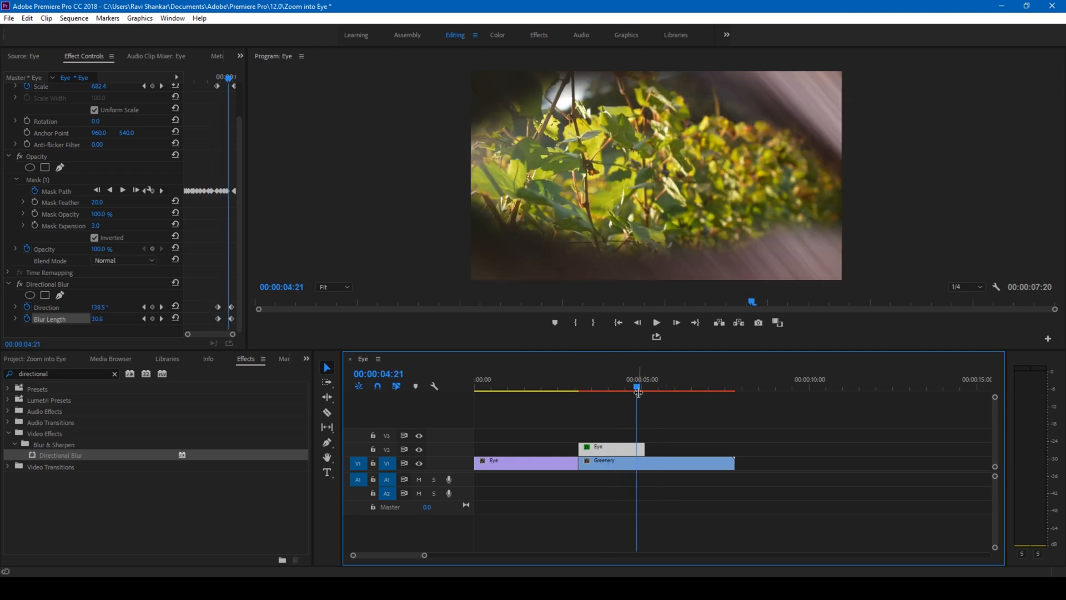
pyautogui.moveTo(638, 391); pyautogui.dragTo(626, 391)
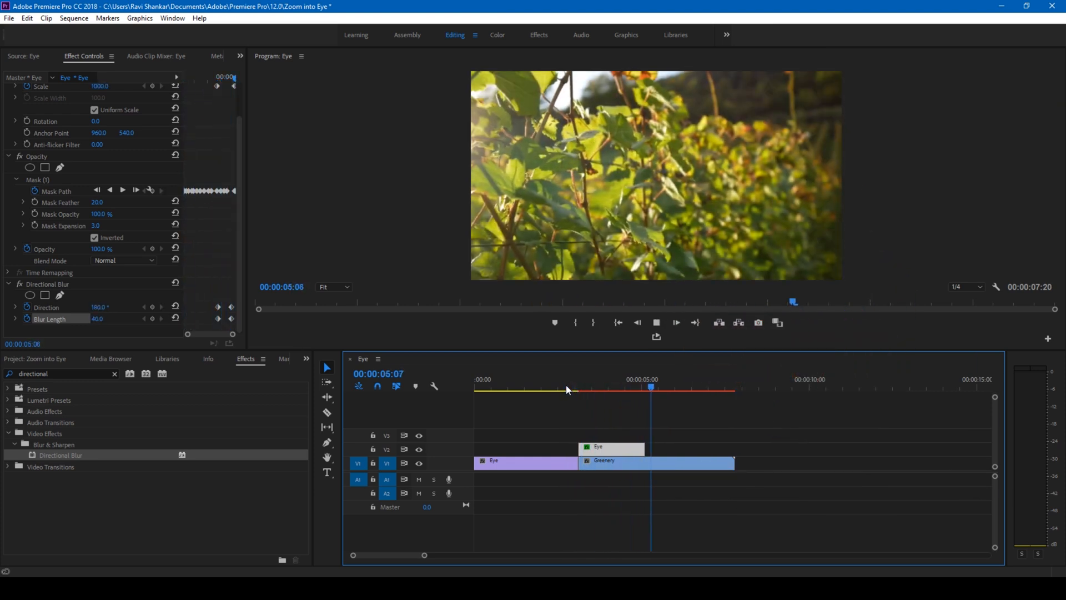
pyautogui.press('space')
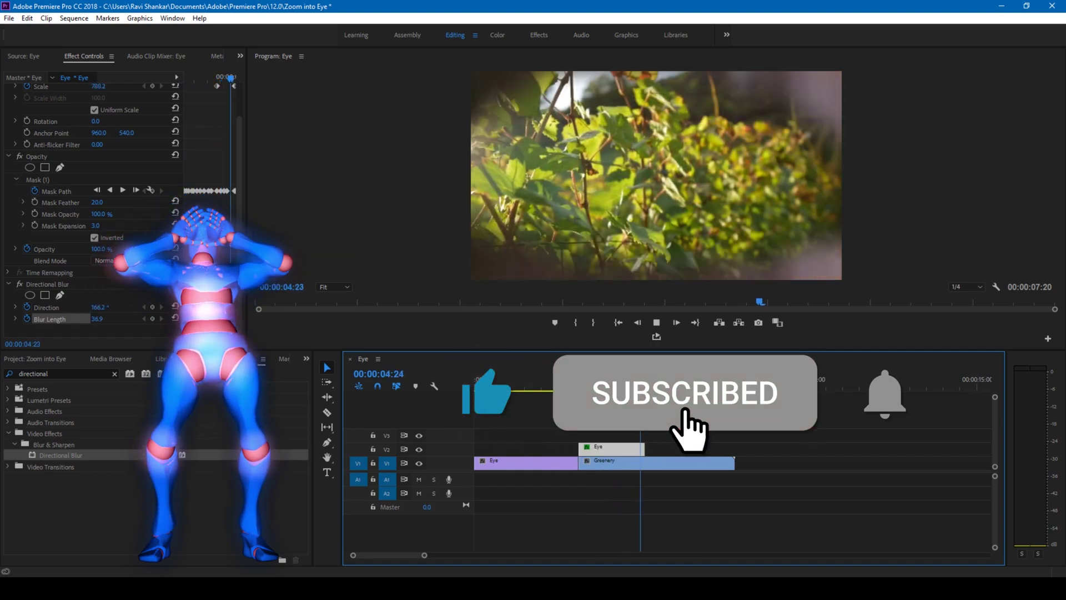
pyautogui.press('space')
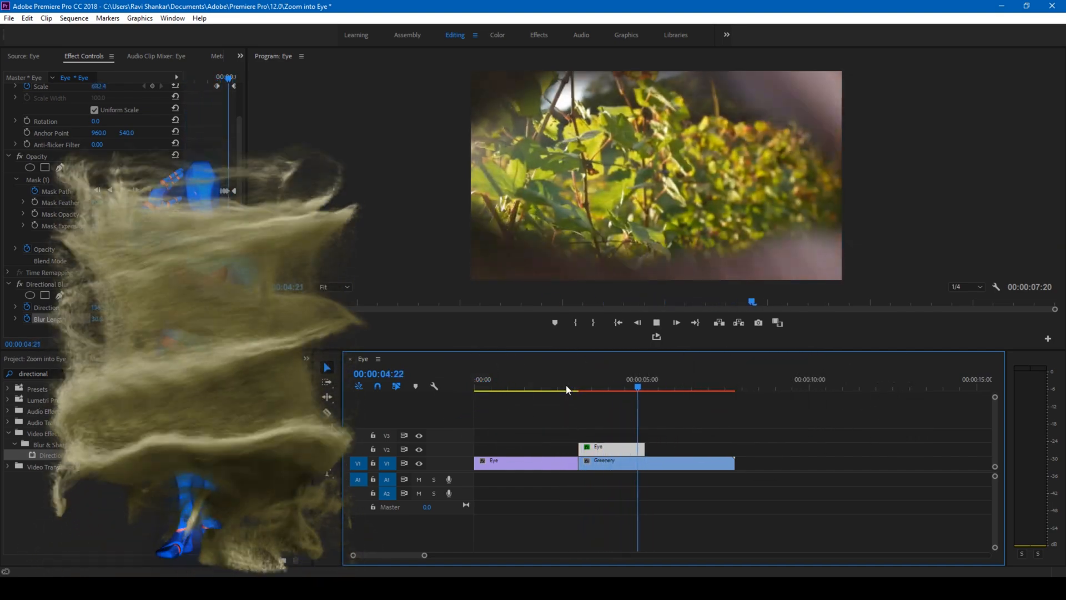
pyautogui.press('space')
pyautogui.press('space')
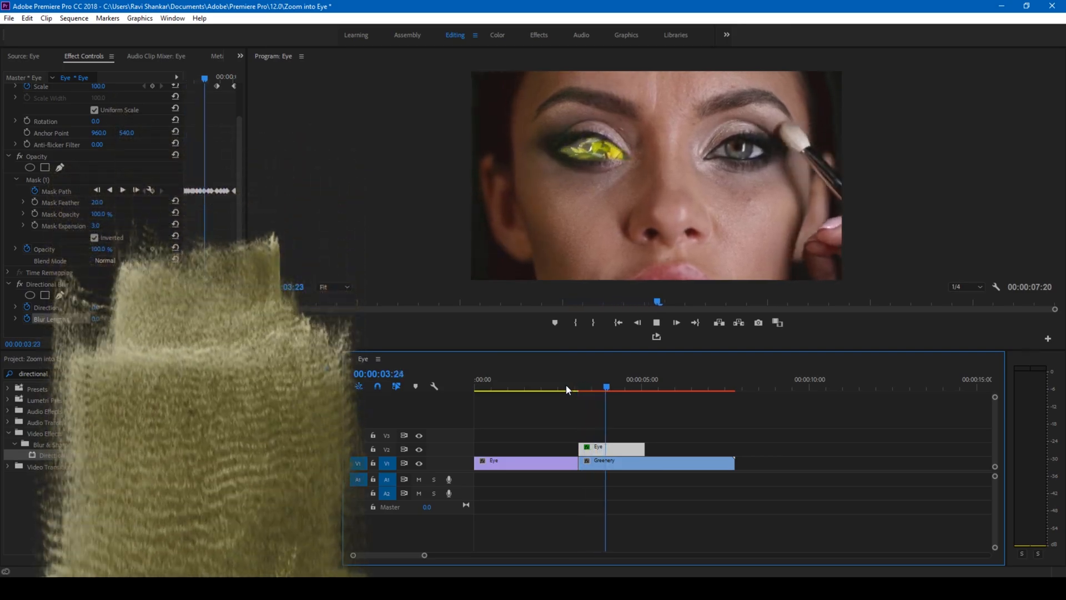